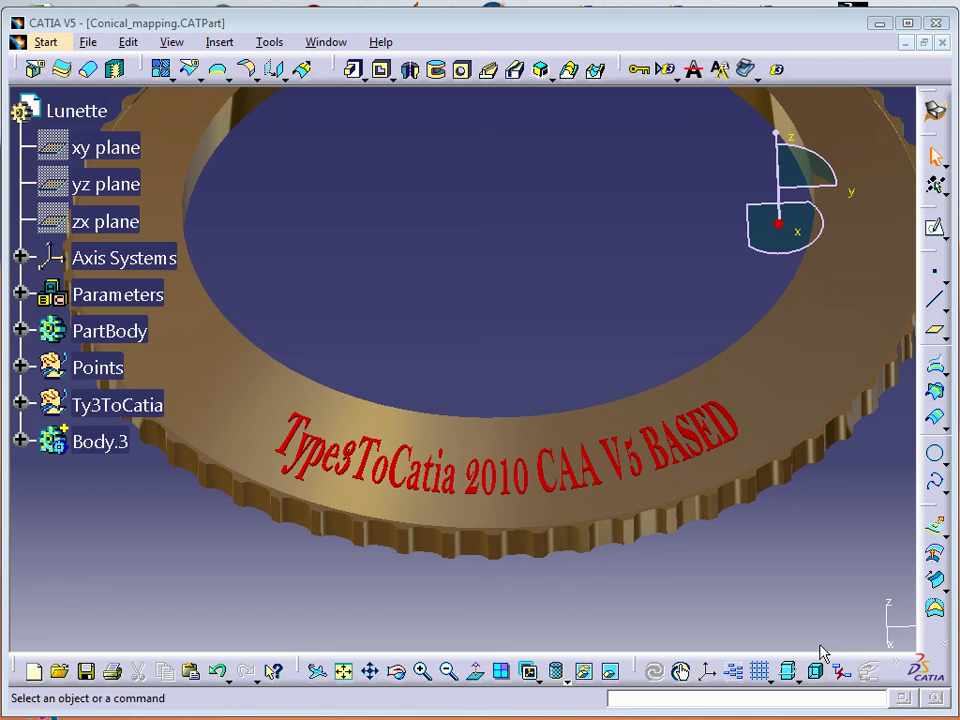
# - Orbit the finished ring to inspect its raised red lettering
pyautogui.moveTo(720, 550)
pyautogui.mouseDown(button='middle')
pyautogui.moveTo(729, 602)
pyautogui.moveTo(679, 568)
pyautogui.moveTo(677, 529)
pyautogui.moveTo(628, 476)
pyautogui.moveTo(566, 454)
pyautogui.moveTo(566, 465)
pyautogui.moveTo(544, 407)
pyautogui.moveTo(549, 386)
pyautogui.moveTo(534, 390)
pyautogui.moveTo(523, 318)
pyautogui.moveTo(521, 364)
pyautogui.moveTo(497, 426)
pyautogui.moveTo(556, 488)
pyautogui.moveTo(570, 570)
pyautogui.mouseUp(button='middle')
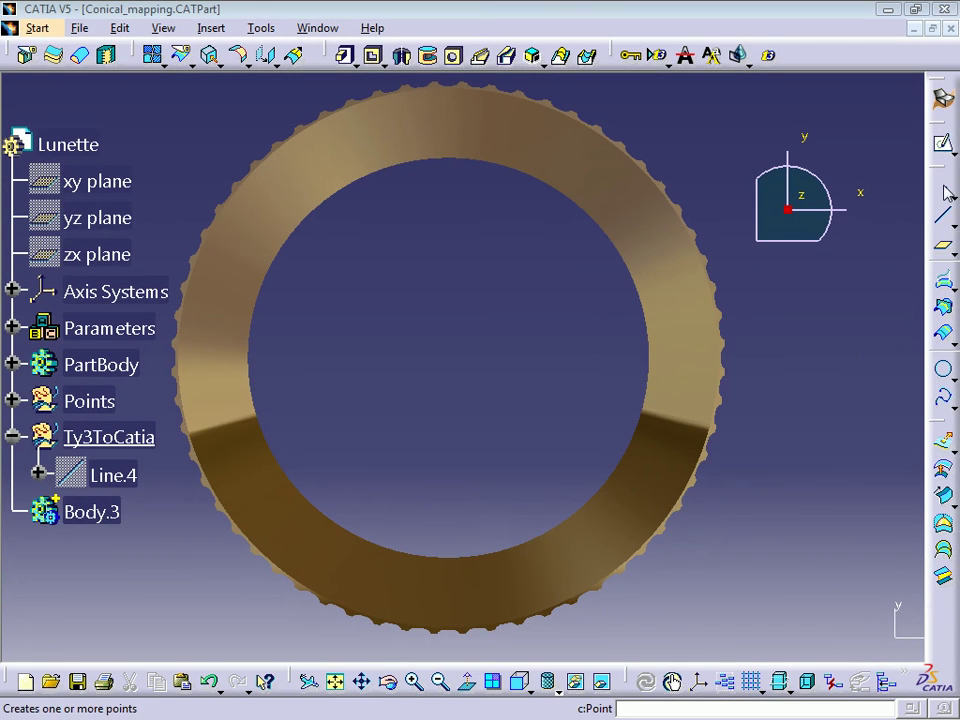
# - Create Point.52 at coordinates 0, 0, 0 mm and show the xy plane
pyautogui.click(944, 187)
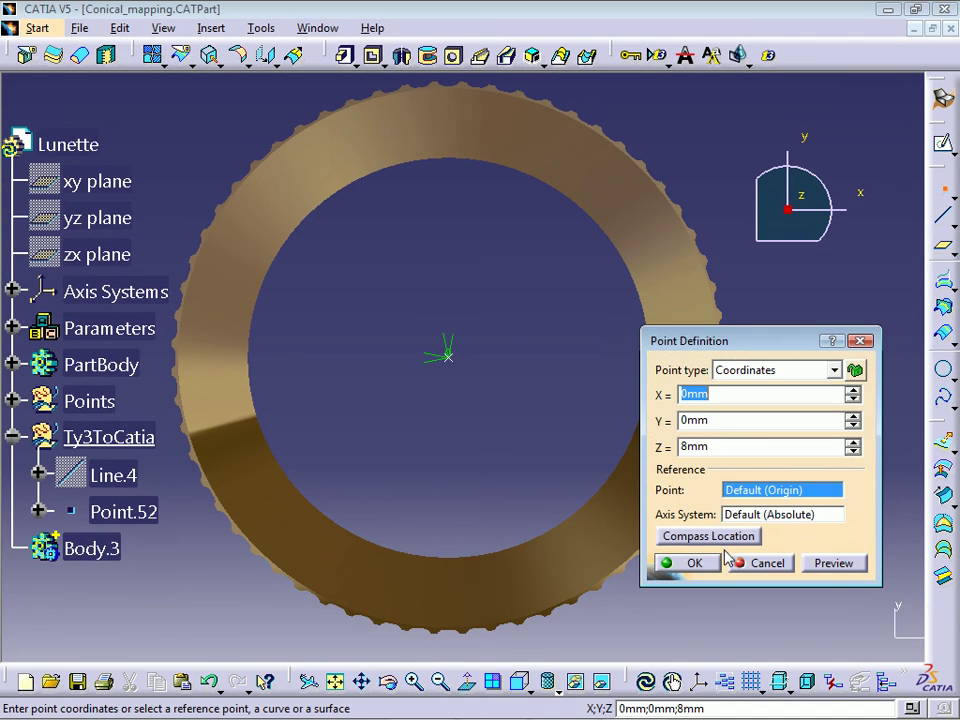
pyautogui.doubleClick(720, 446)
pyautogui.write('0')
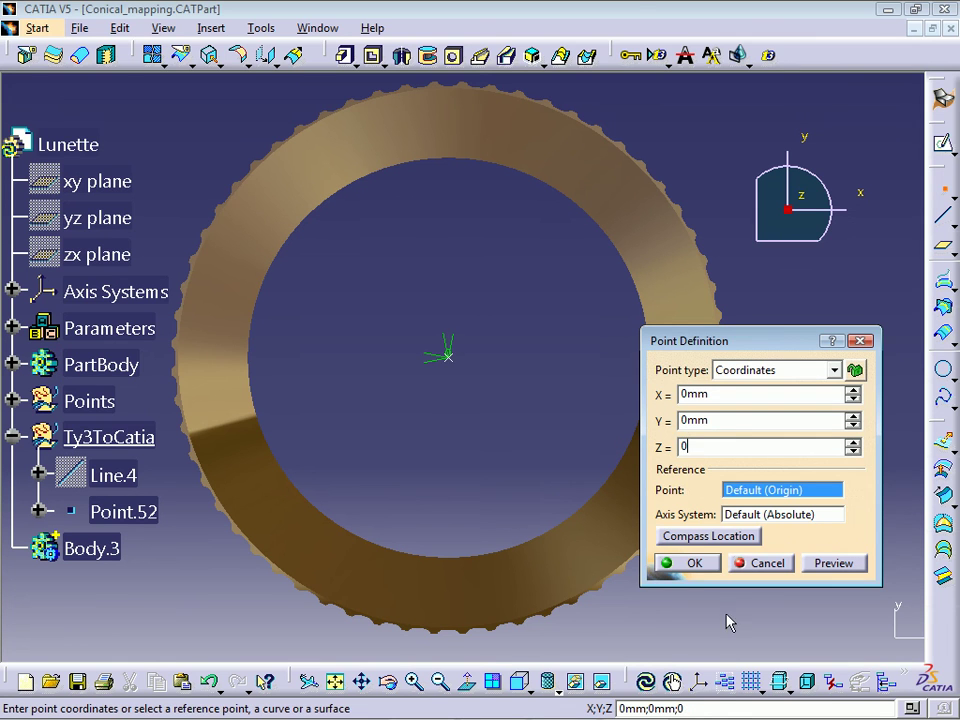
pyautogui.click(694, 564)
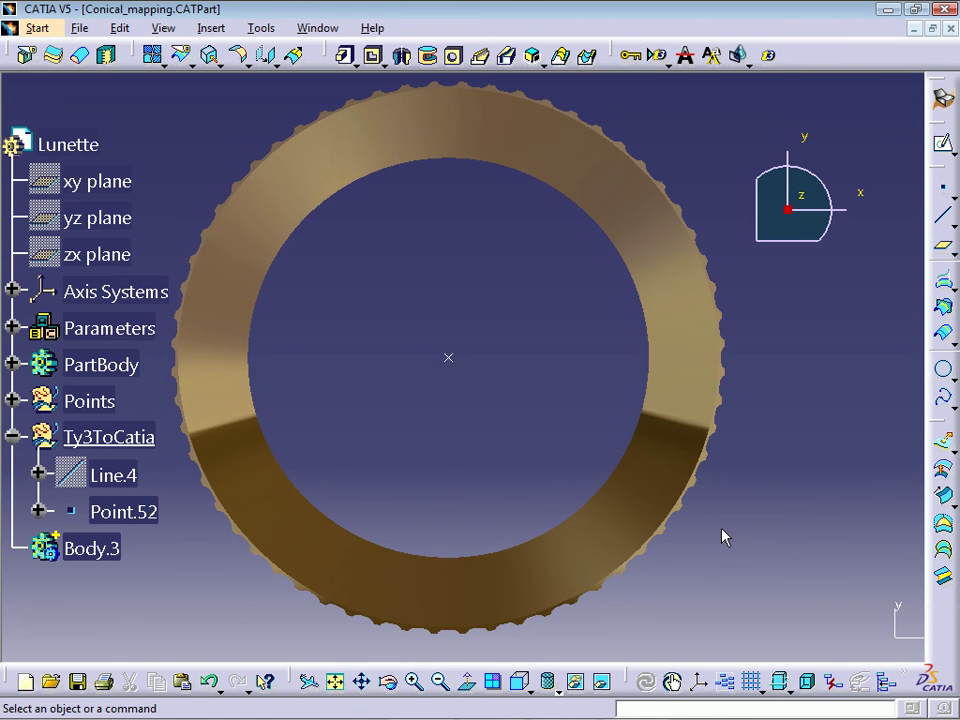
pyautogui.click(96, 182)
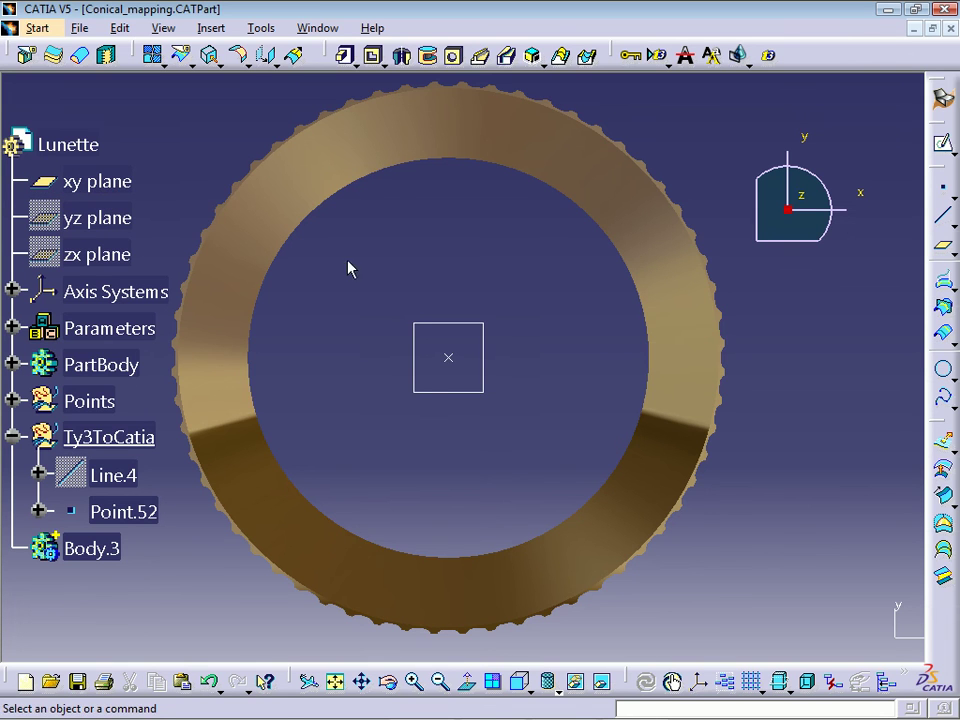
# - Define a Type3 text 'Type3ToCatia 2010 CAA V5 BASED' on the xy plane, anchored at Point.52
pyautogui.click(712, 56)
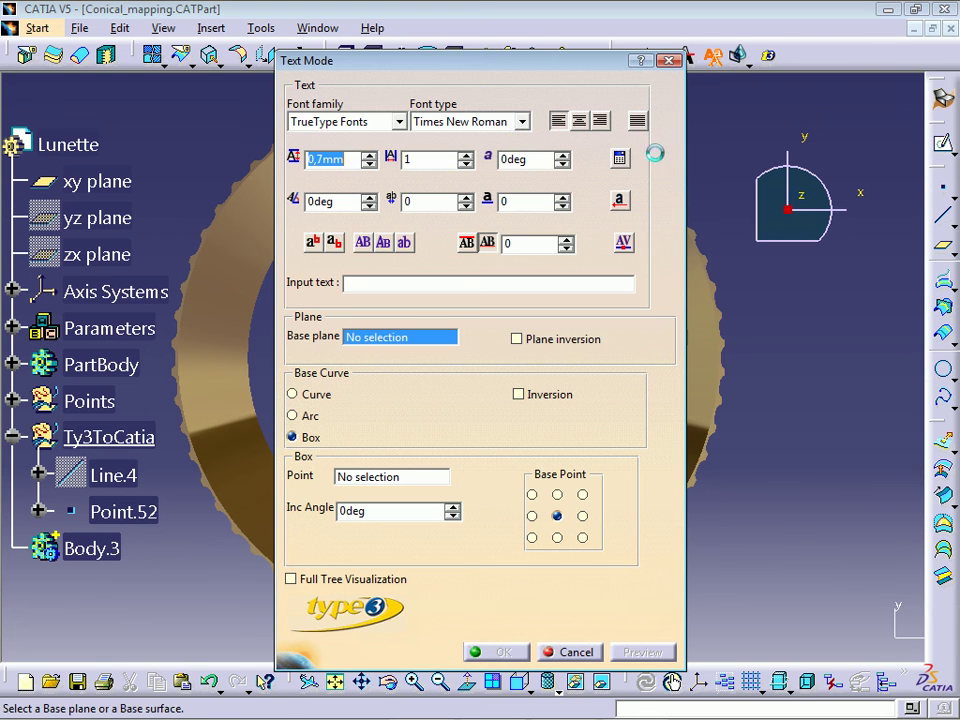
pyautogui.moveTo(505, 62); pyautogui.dragTo(755, 21)
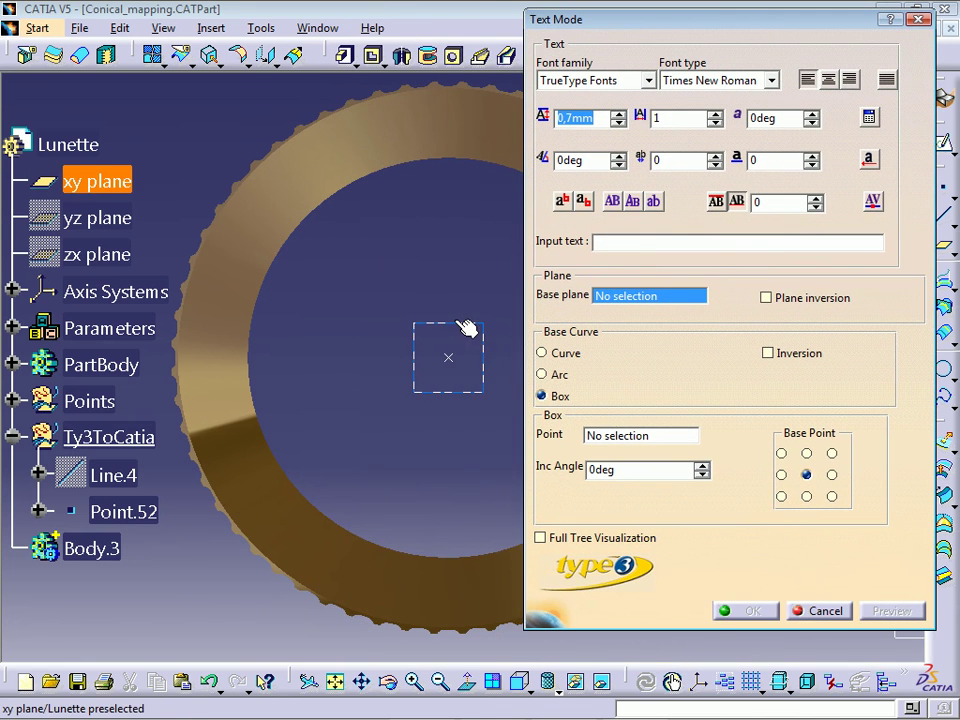
pyautogui.click(458, 330)
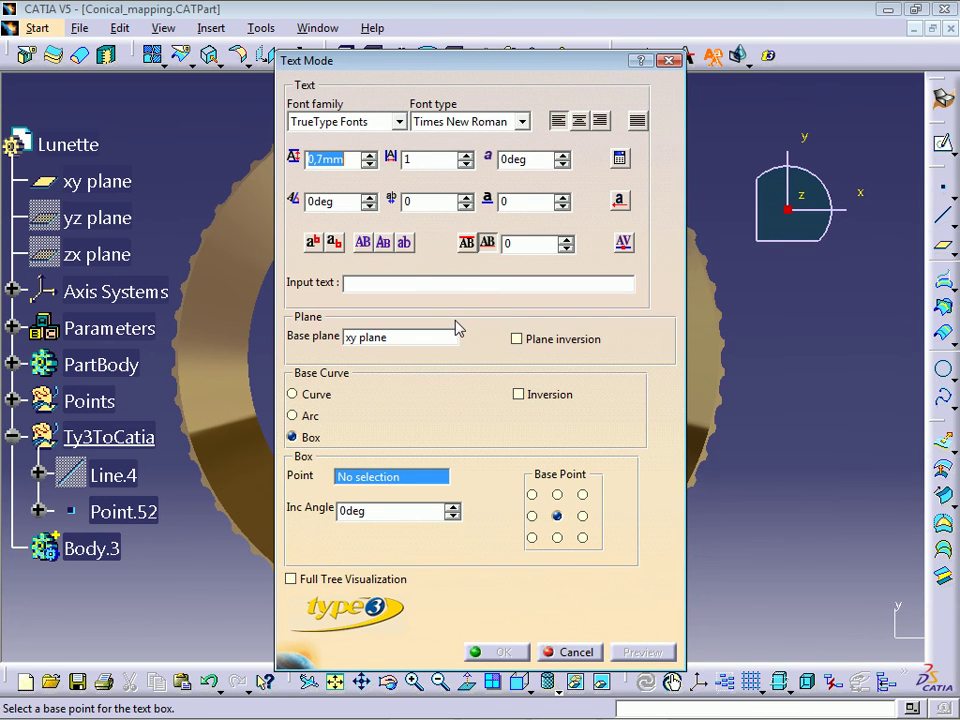
pyautogui.click(122, 514)
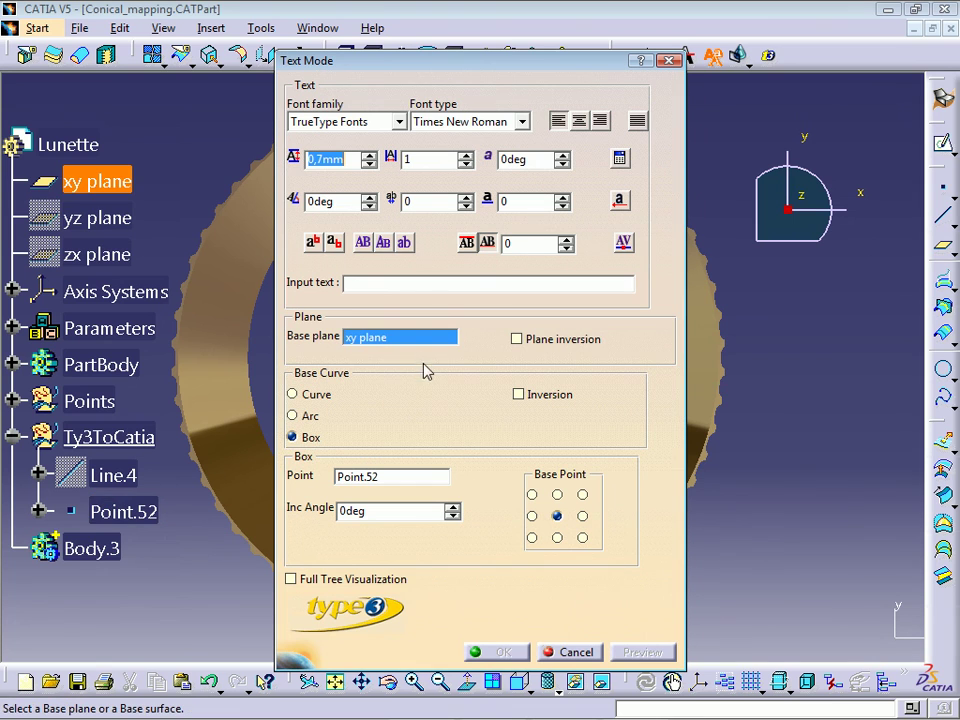
pyautogui.click(362, 283)
pyautogui.write('Type3ToCatia 2010')
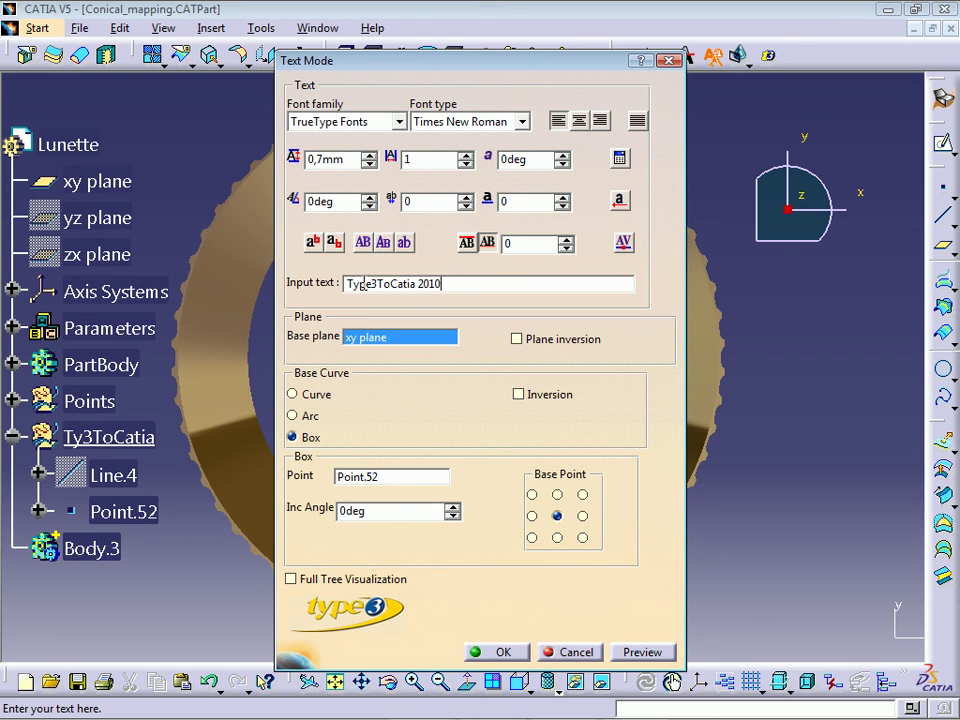
pyautogui.write('CAA')
pyautogui.press('Return')
# - Create Text.4 and zoom in to check the lettering across the ring's centre
pyautogui.click(503, 652)
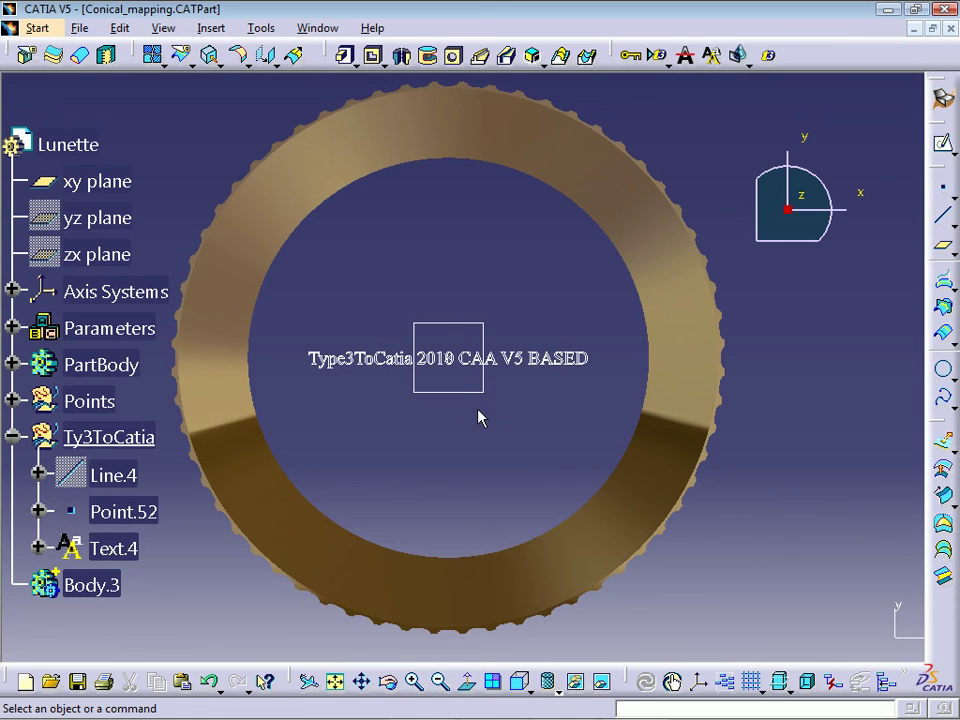
pyautogui.moveTo(478, 414); pyautogui.dragTo(484, 292, button='middle')
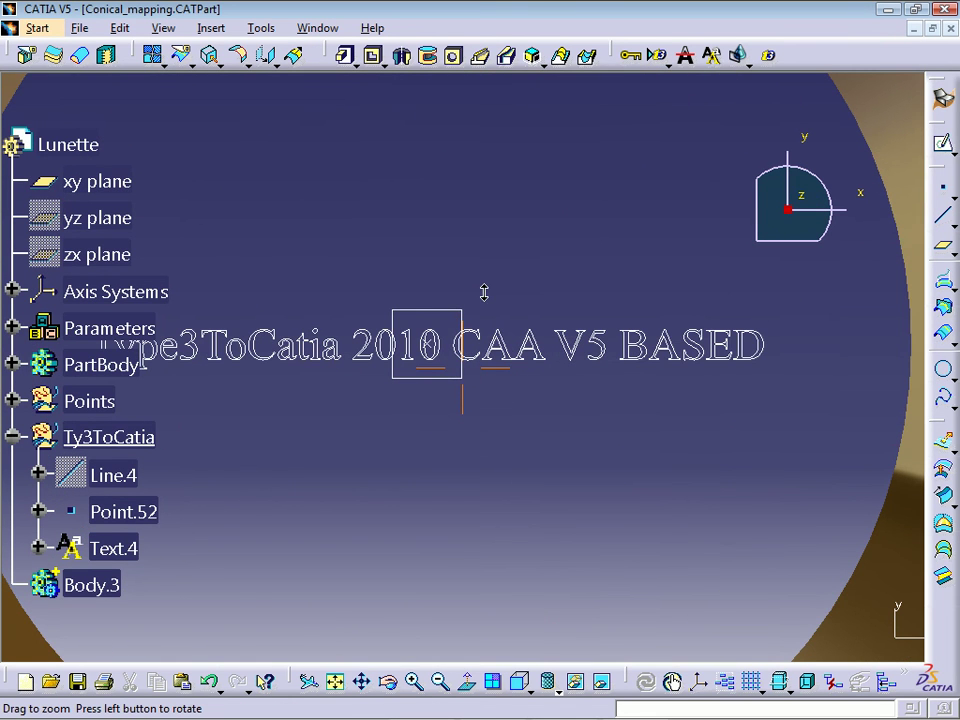
pyautogui.moveTo(484, 292); pyautogui.dragTo(489, 335, button='middle')
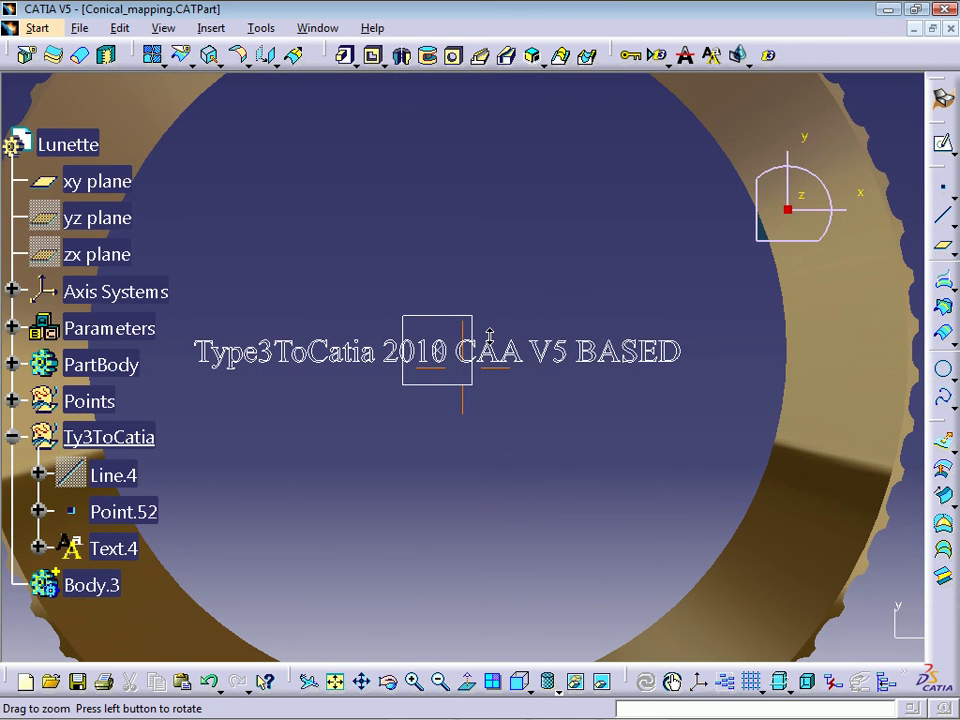
# - Add a standard Axis System.3 at the text's centre point
pyautogui.moveTo(510, 467)
pyautogui.mouseDown(button='middle')
pyautogui.moveTo(430, 272)
pyautogui.moveTo(444, 264)
pyautogui.mouseUp(button='middle')
pyautogui.click(698, 681)
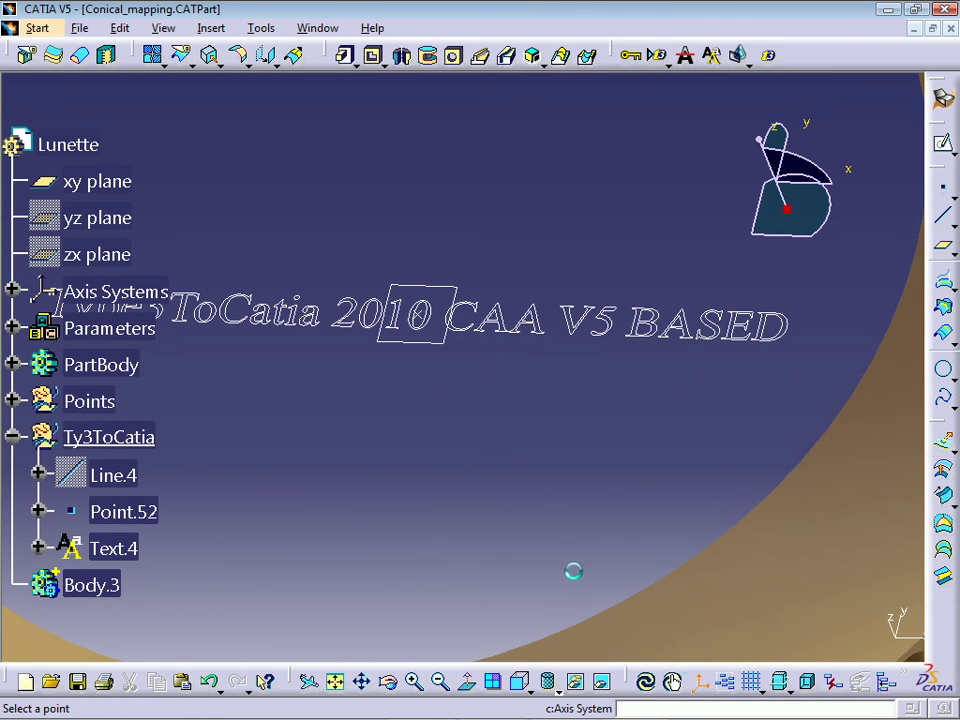
pyautogui.click(757, 458)
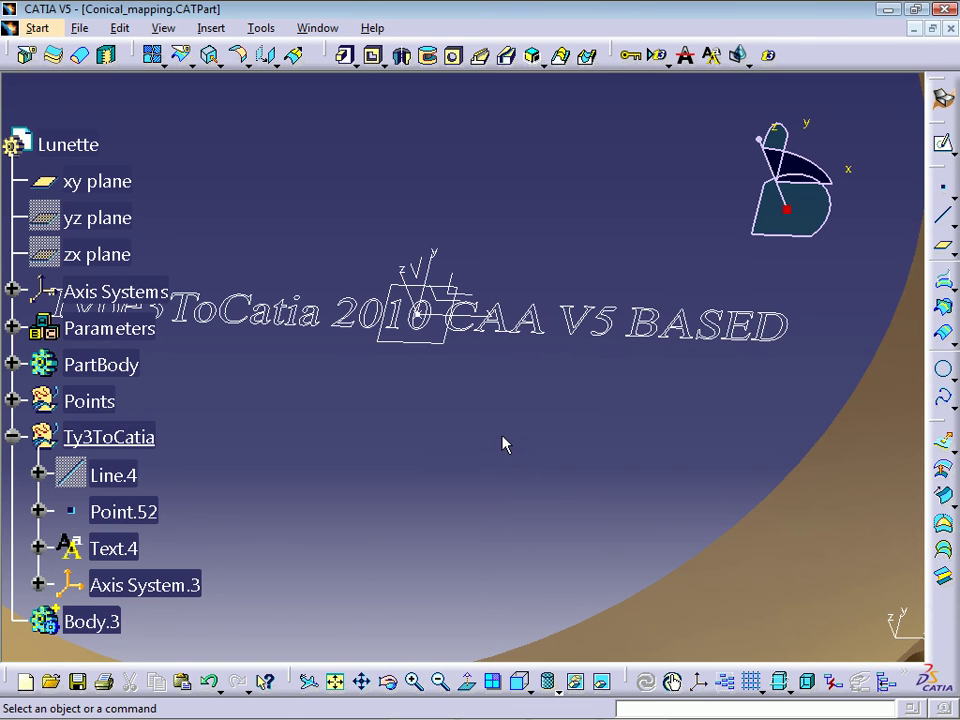
# - Add a point 8 mm along Z by coordinates
pyautogui.click(944, 193)
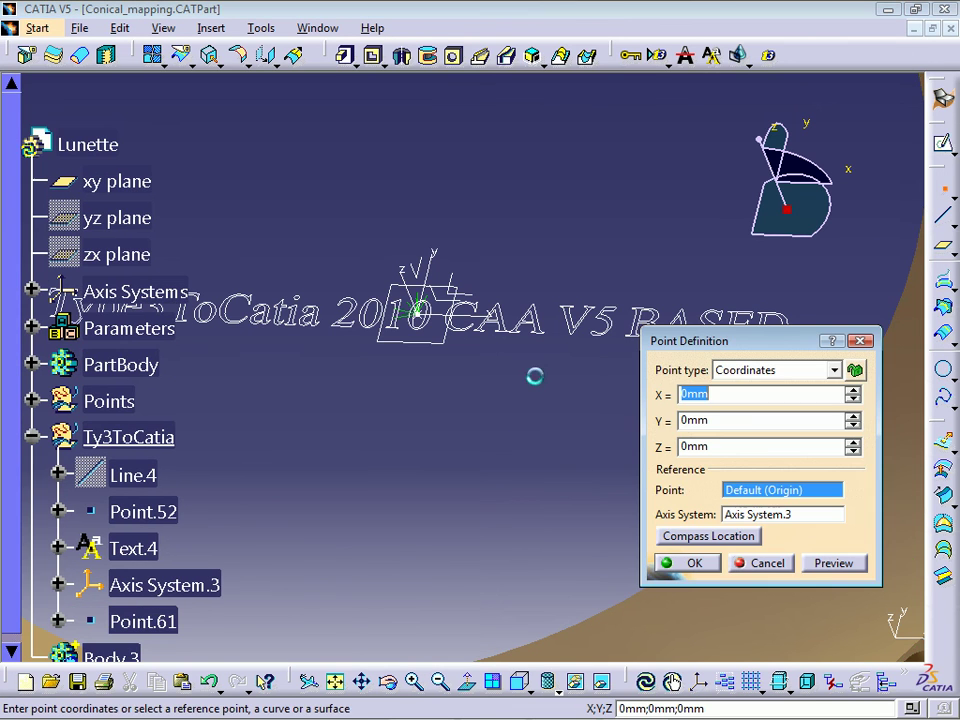
pyautogui.doubleClick(724, 447)
pyautogui.write('8')
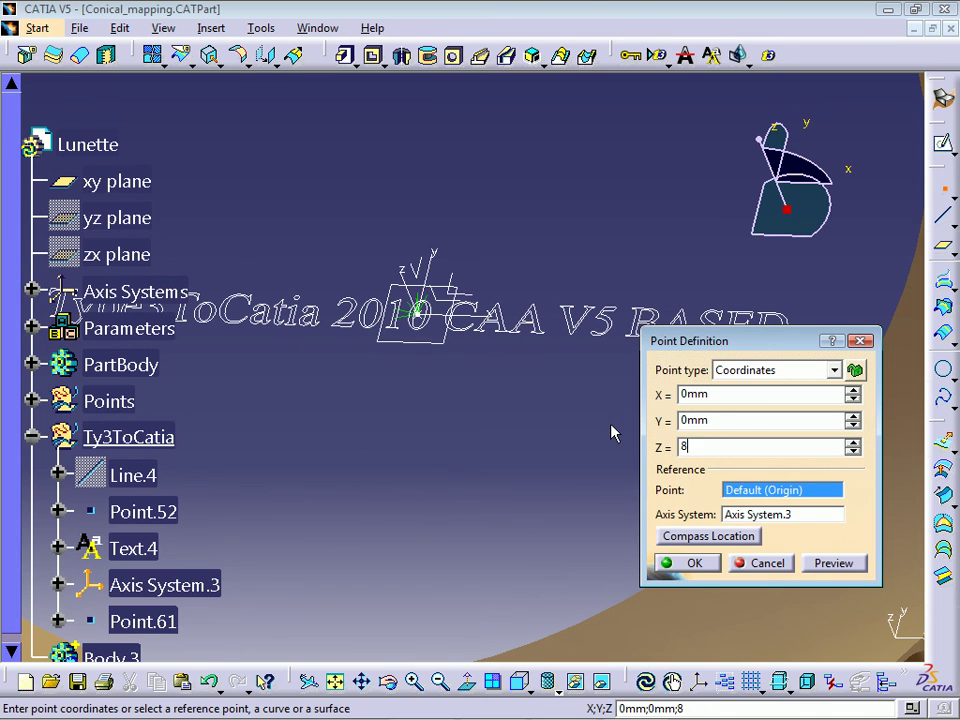
pyautogui.click(816, 558)
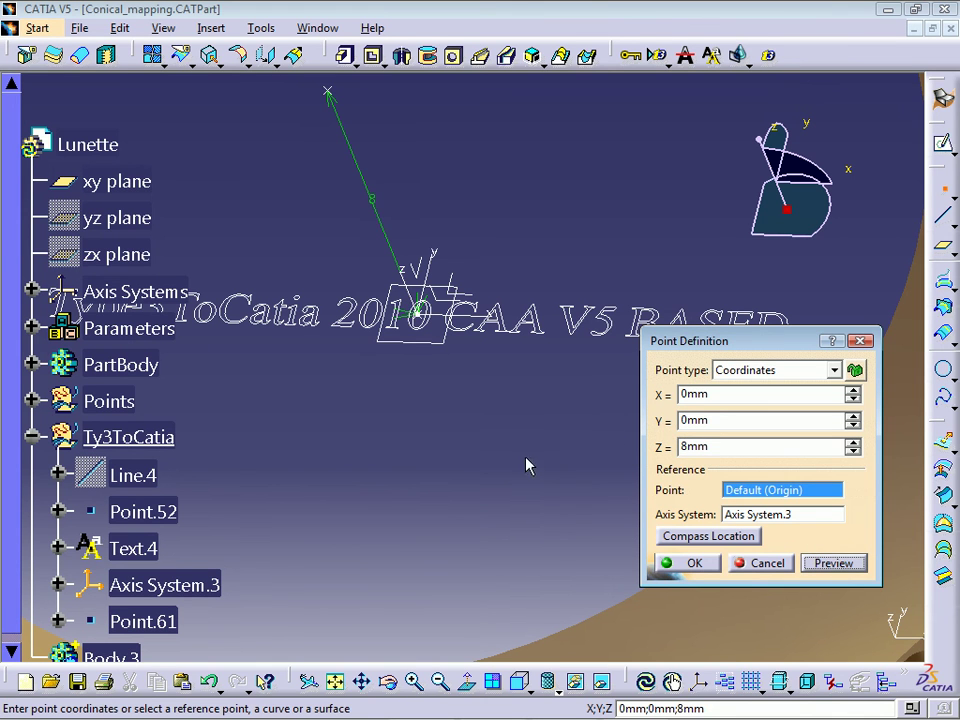
pyautogui.click(694, 563)
# - Show Line.4 and add points at its end vertices on the conical face
pyautogui.moveTo(484, 439)
pyautogui.mouseDown(button='middle')
pyautogui.moveTo(501, 508)
pyautogui.moveTo(452, 423)
pyautogui.mouseUp(button='middle')
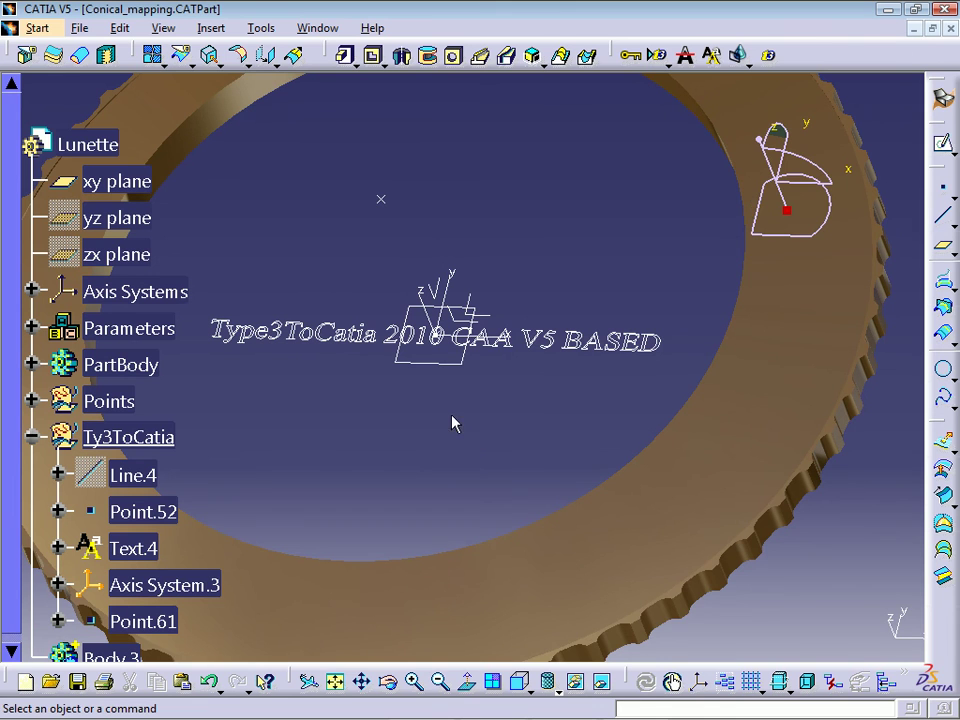
pyautogui.click(140, 477)
pyautogui.moveTo(672, 388)
pyautogui.mouseDown(button='middle')
pyautogui.moveTo(531, 373)
pyautogui.moveTo(426, 411)
pyautogui.moveTo(428, 480)
pyautogui.moveTo(429, 461)
pyautogui.mouseUp(button='middle')
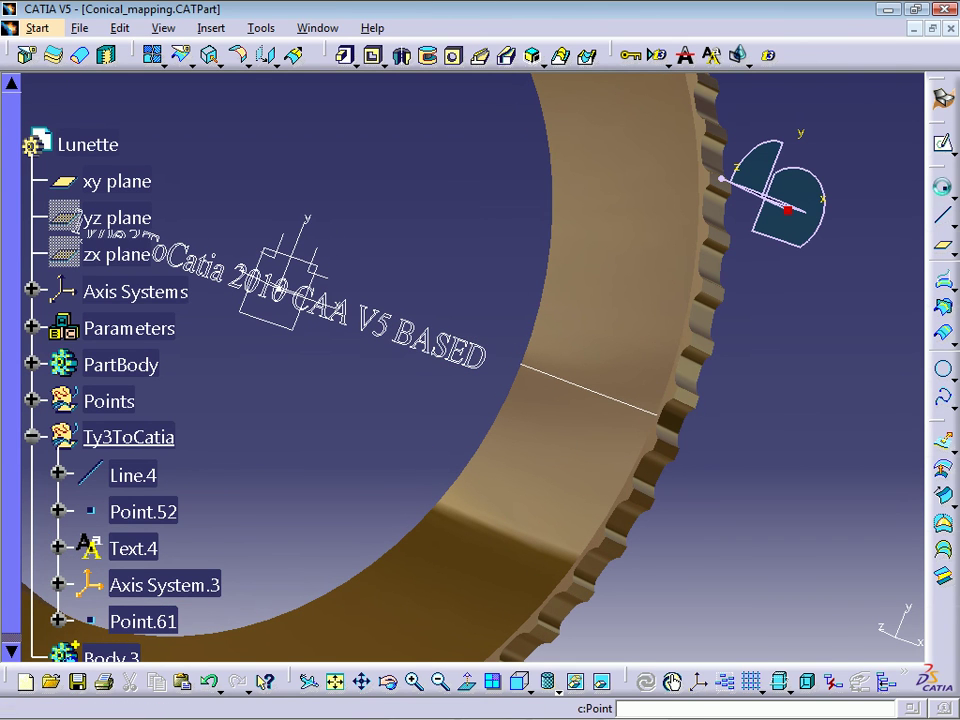
pyautogui.click(943, 187)
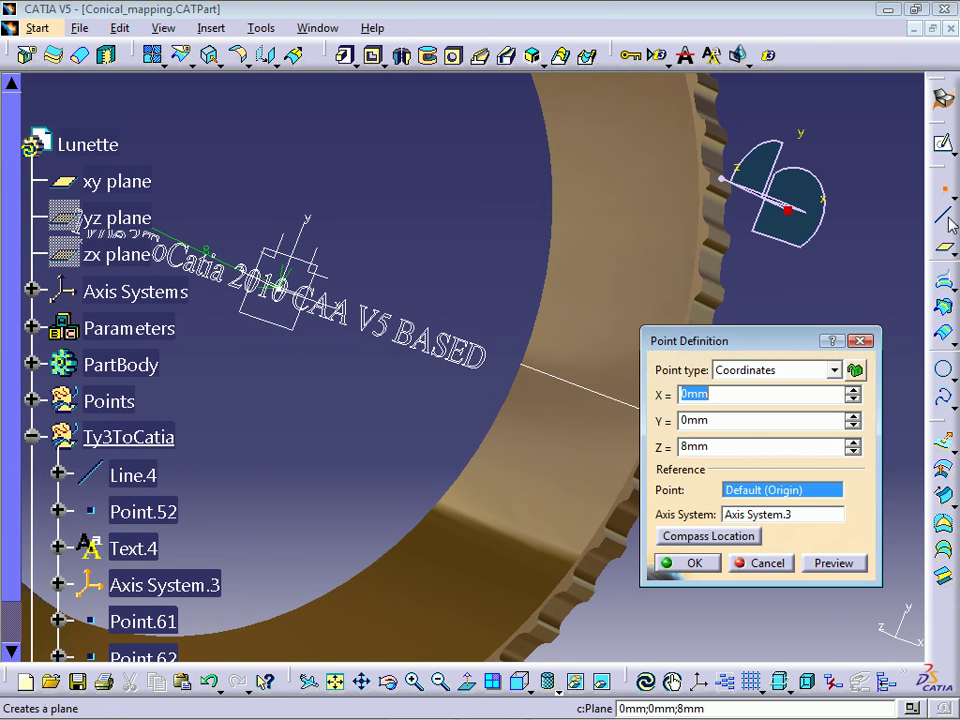
pyautogui.click(522, 366)
pyautogui.doubleClick(739, 447)
pyautogui.write('0')
pyautogui.click(690, 563)
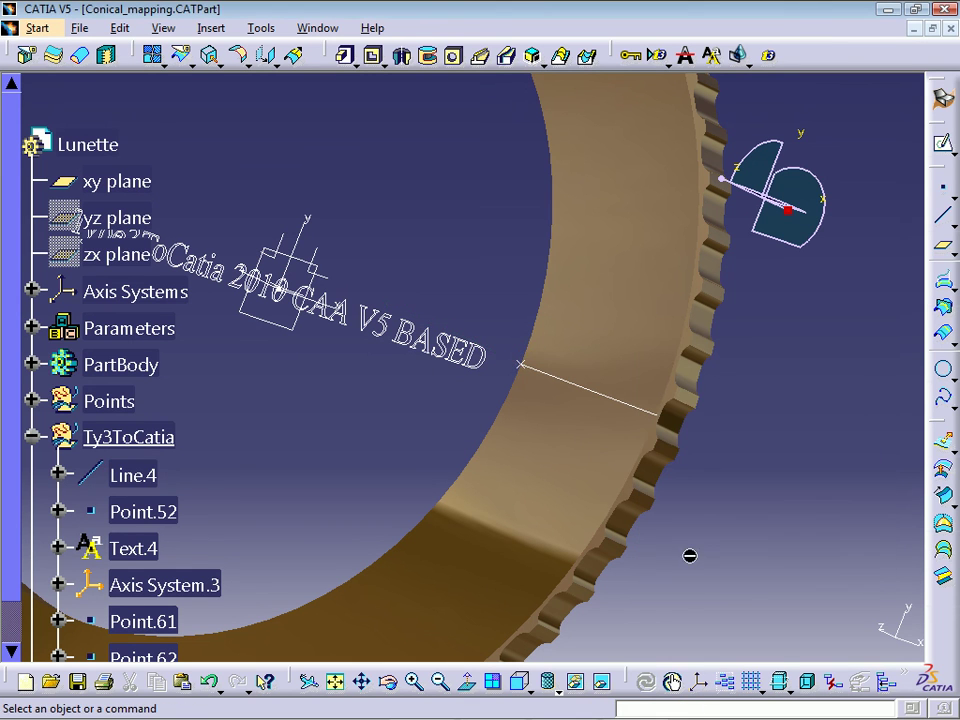
pyautogui.click(948, 193)
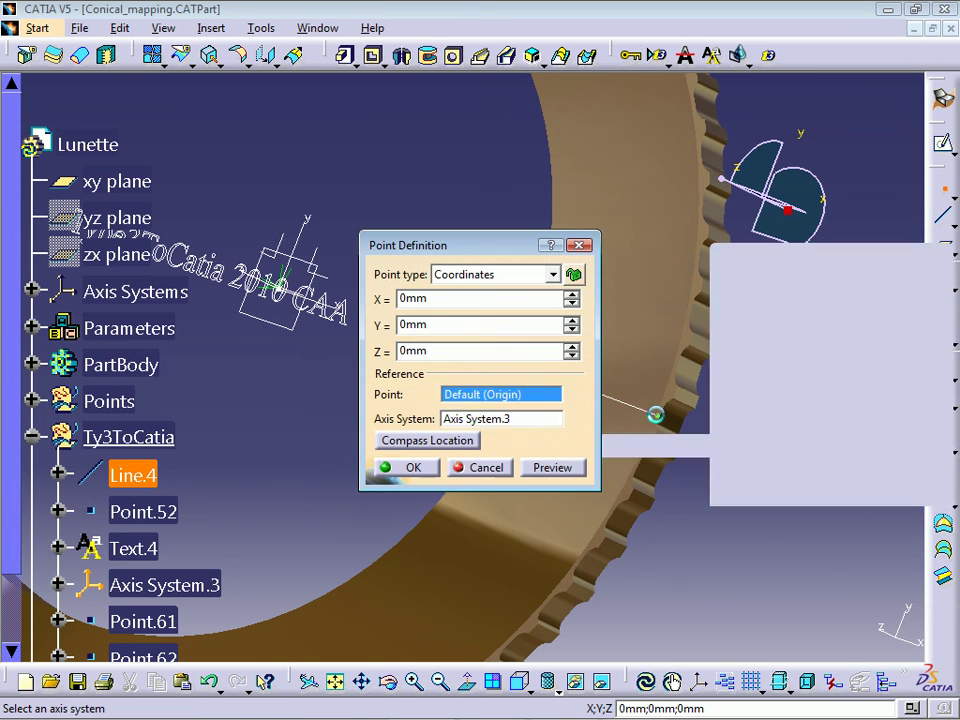
pyautogui.click(655, 413)
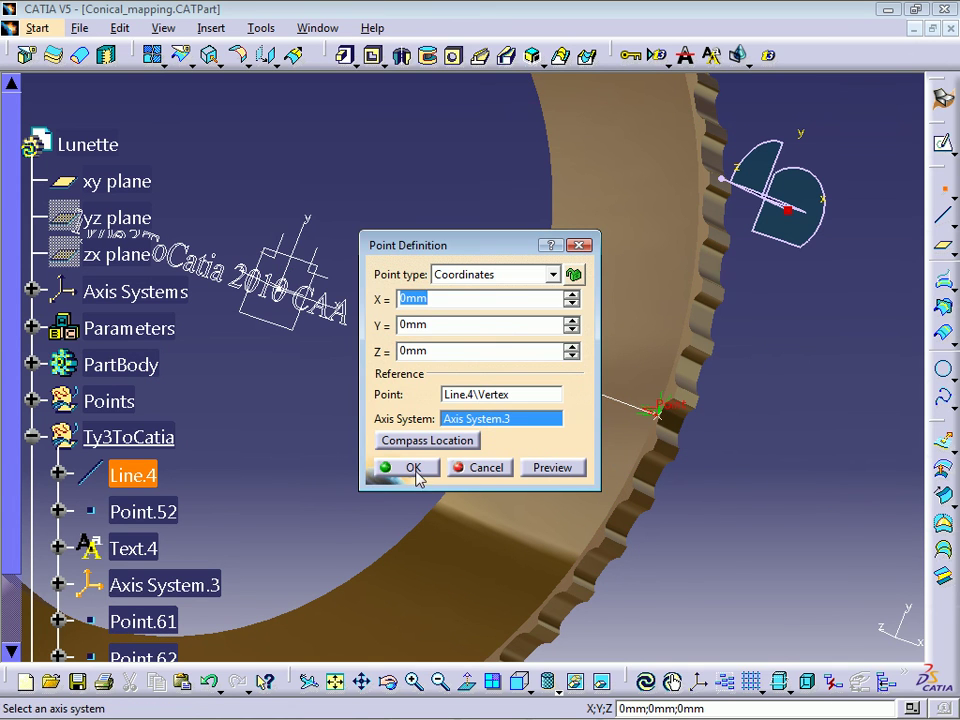
pyautogui.click(412, 468)
# - Add a point at the middle of Line.4 (ratio 0.5)
pyautogui.click(604, 397)
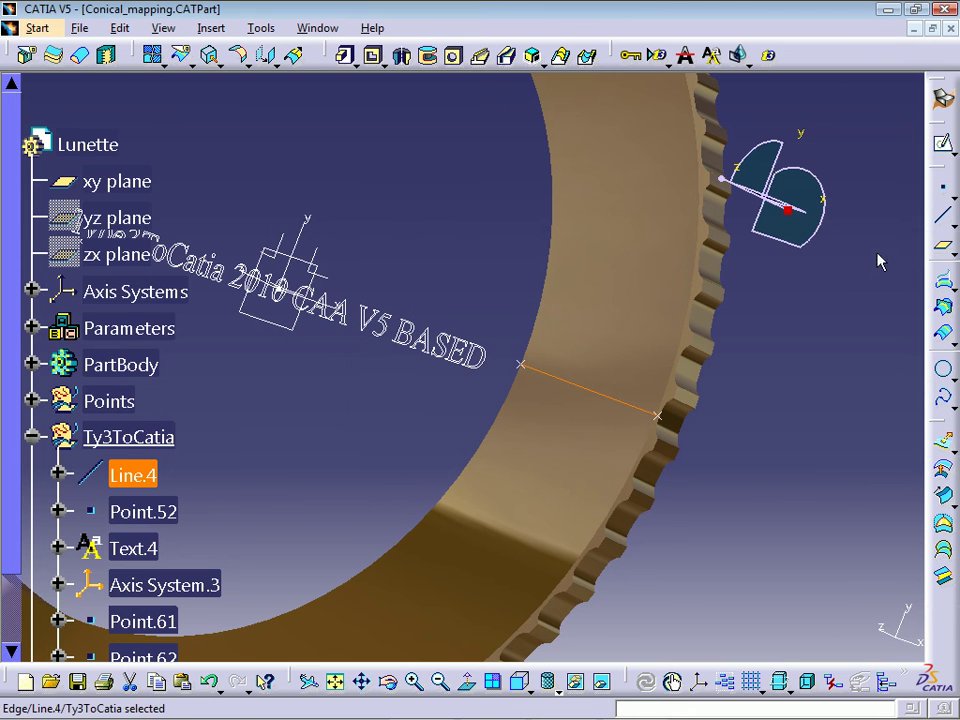
pyautogui.click(947, 190)
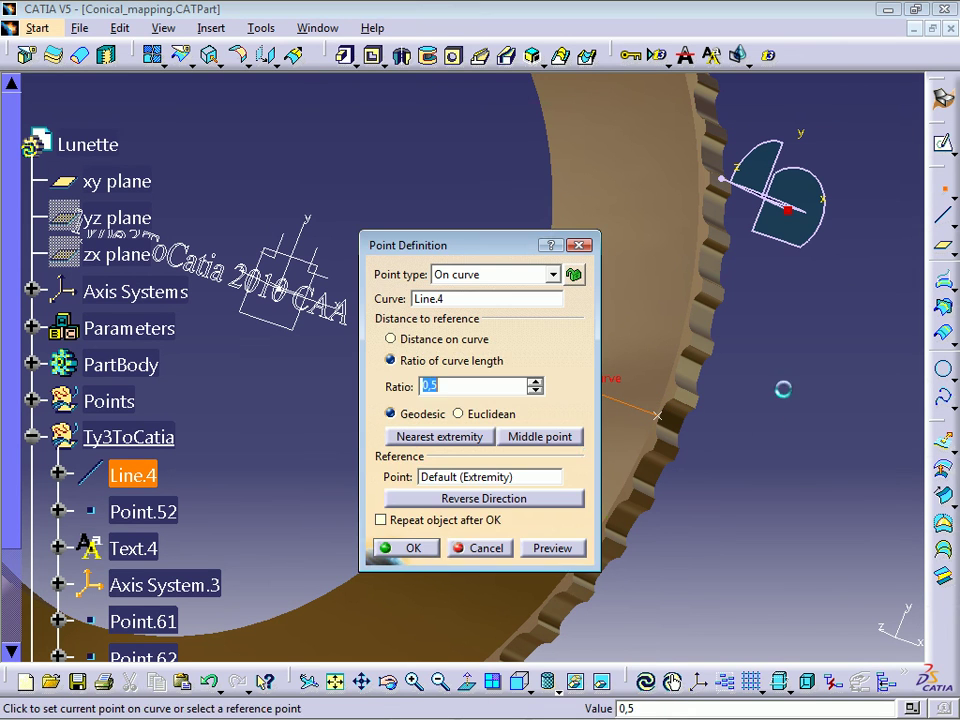
pyautogui.click(553, 441)
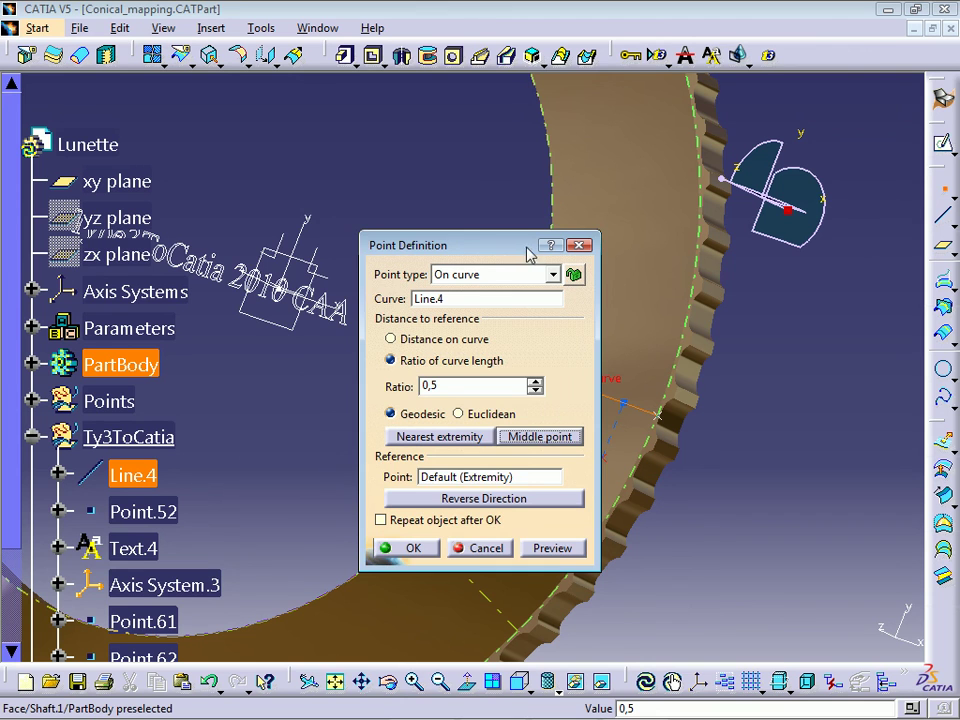
pyautogui.moveTo(530, 253); pyautogui.dragTo(418, 194)
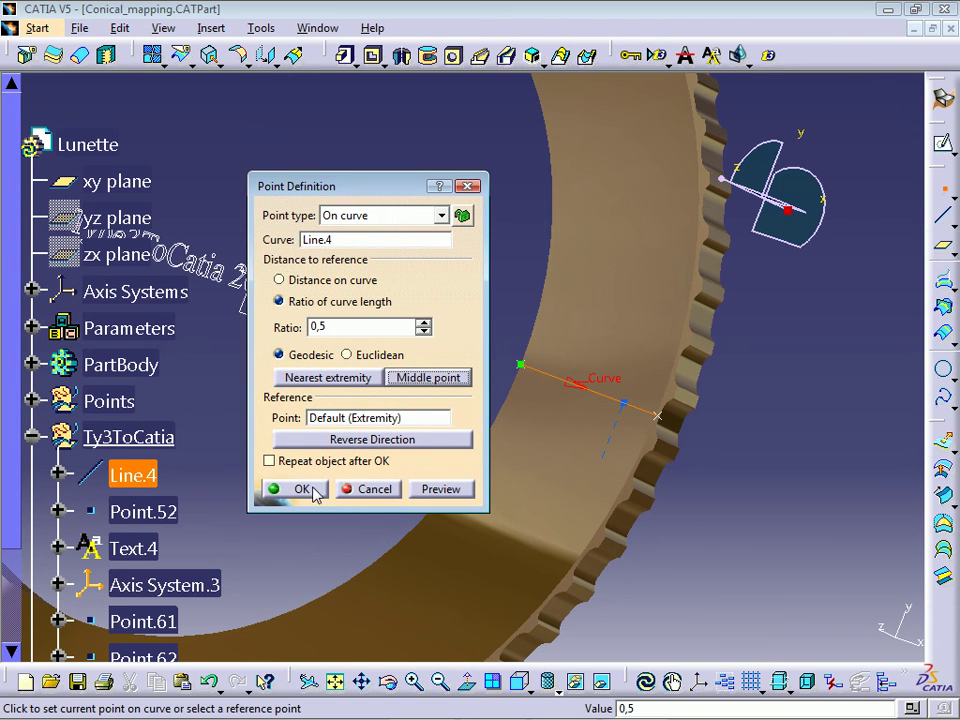
pyautogui.click(300, 489)
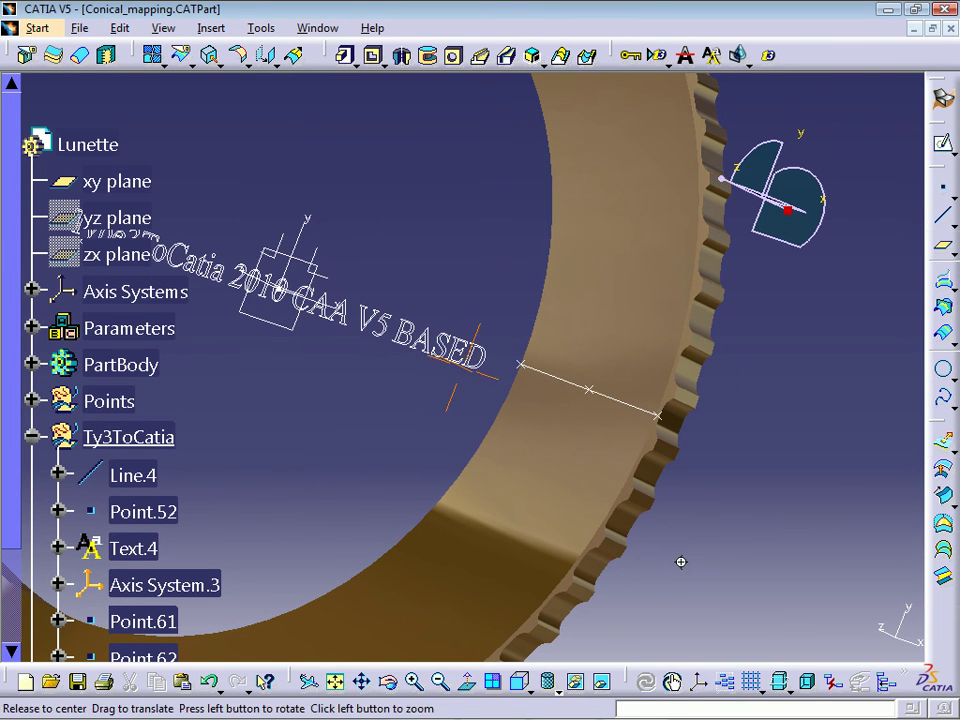
pyautogui.moveTo(679, 564); pyautogui.dragTo(686, 609, button='middle')
# - Start a Type3 conical mapping using Axis System.3 and the Text.4 lettering
pyautogui.moveTo(347, 514)
pyautogui.mouseDown(button='middle')
pyautogui.moveTo(343, 480)
pyautogui.moveTo(404, 362)
pyautogui.moveTo(604, 464)
pyautogui.mouseUp(button='middle')
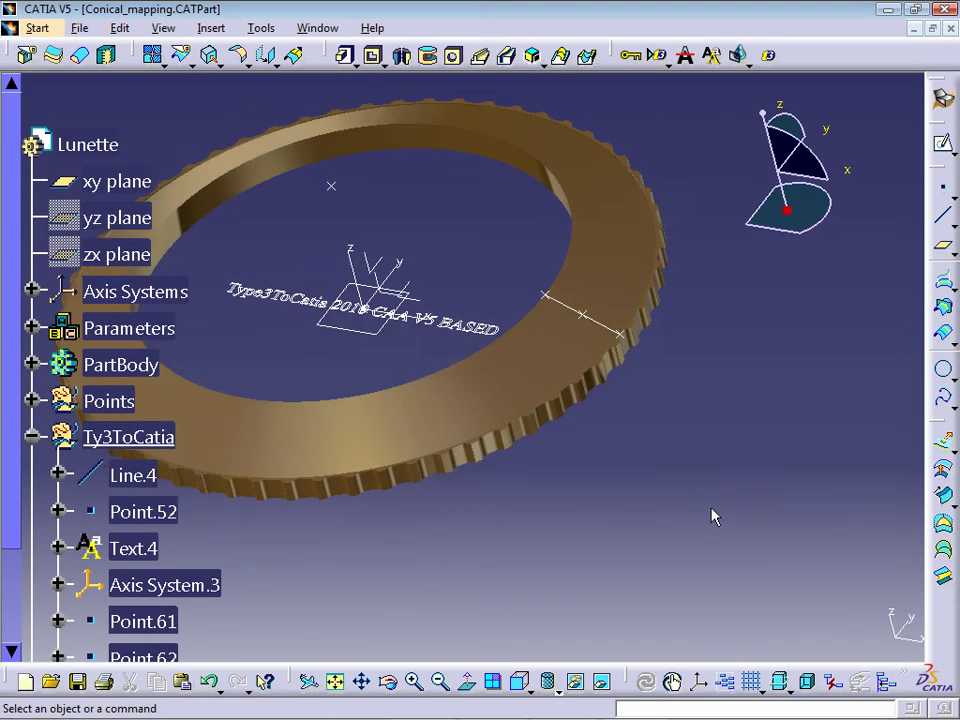
pyautogui.moveTo(711, 507); pyautogui.dragTo(661, 534, button='middle')
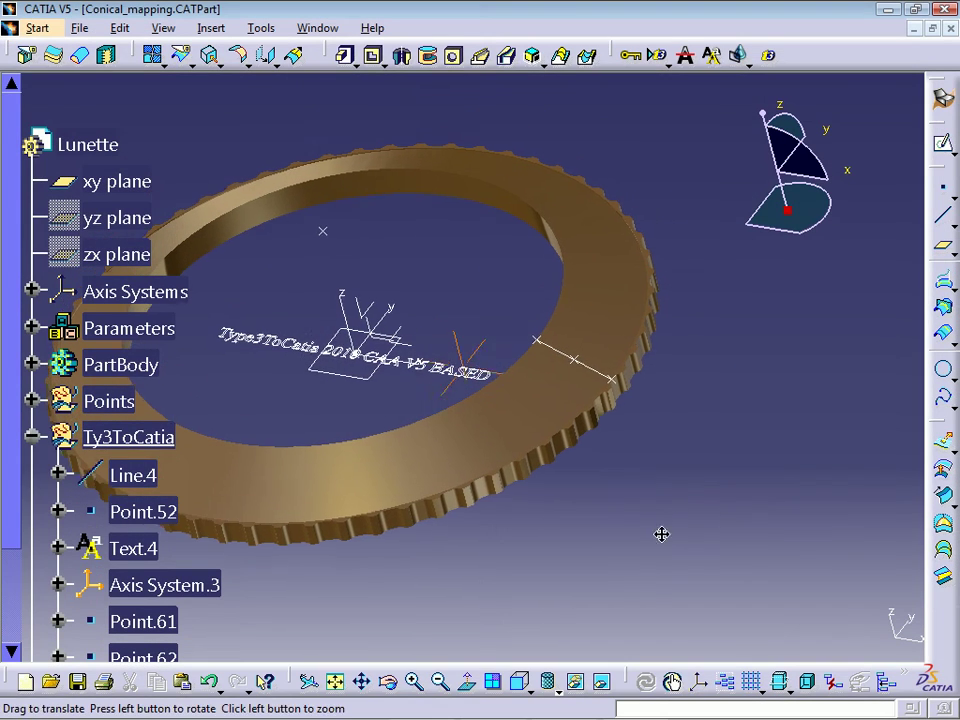
pyautogui.click(740, 57)
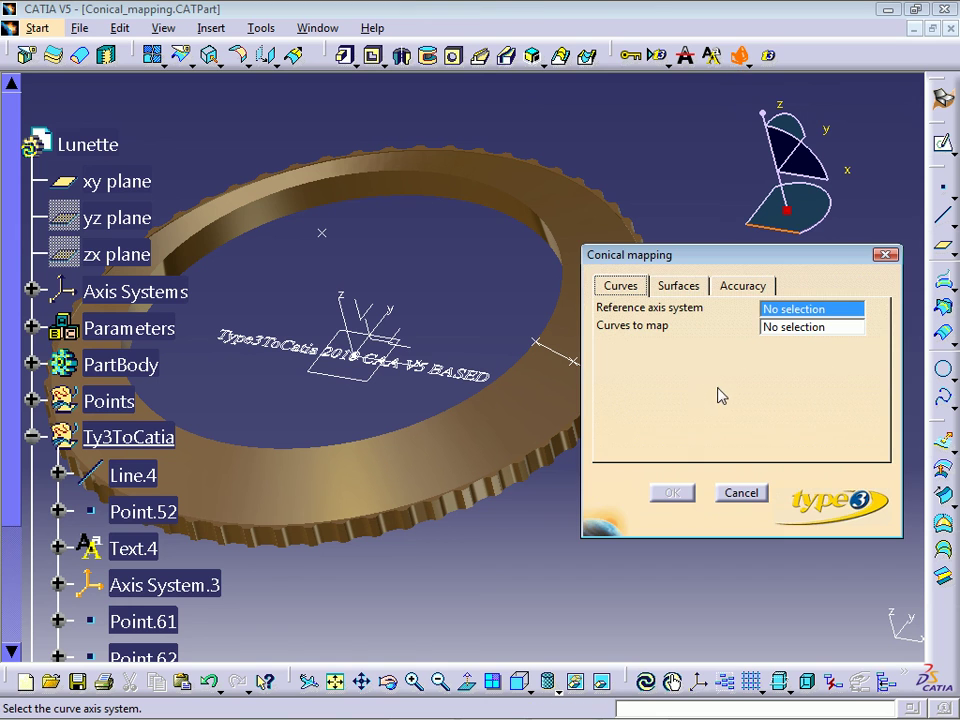
pyautogui.click(348, 306)
pyautogui.click(293, 347)
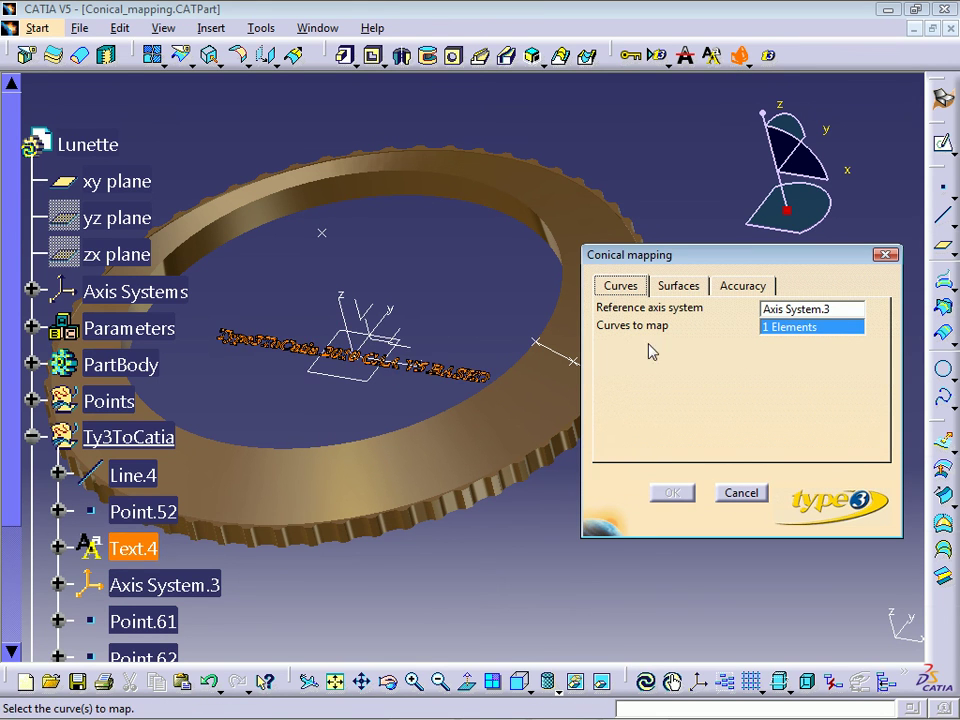
pyautogui.click(675, 285)
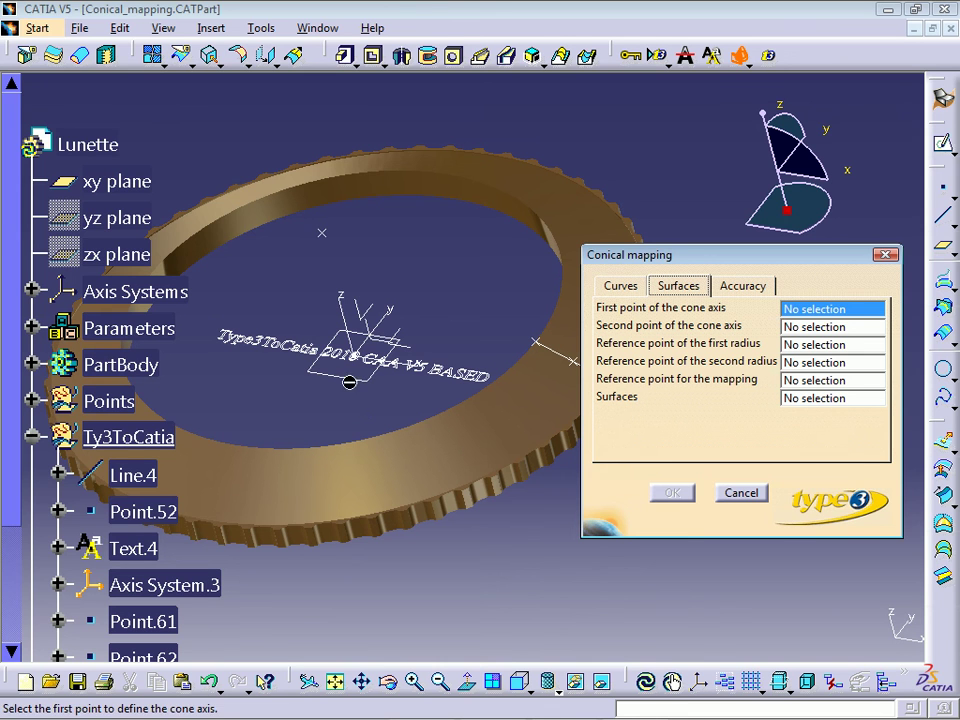
# - Set cone axis Point.52–Point.61, references Point.63, 62, 64, the ring face, and 0,1 mm accuracy
pyautogui.click(143, 511)
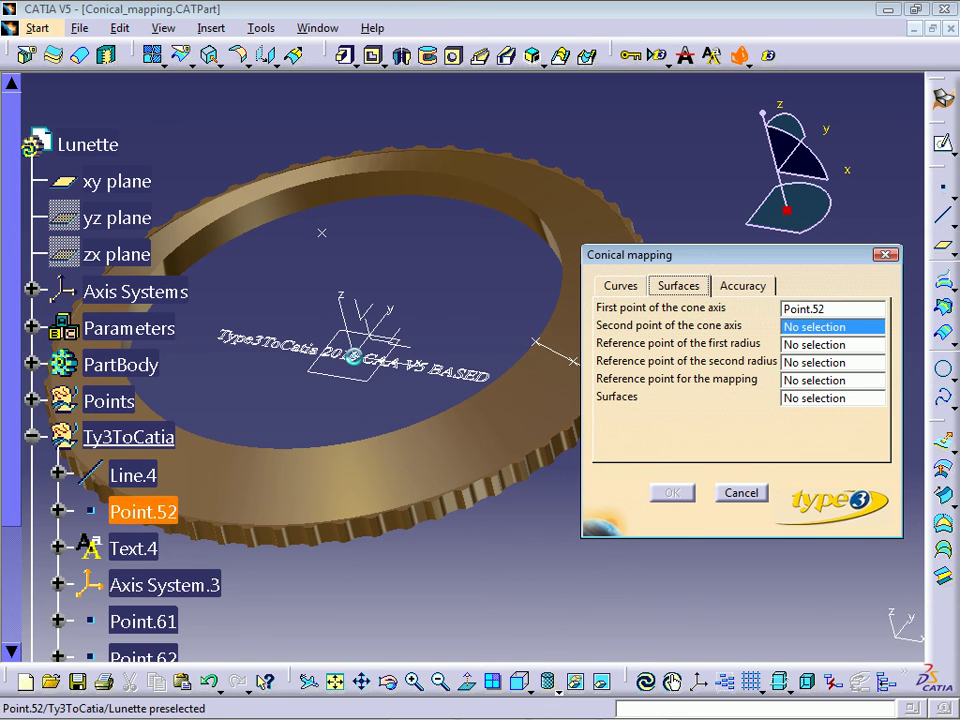
pyautogui.click(324, 233)
pyautogui.moveTo(731, 265); pyautogui.dragTo(770, 160)
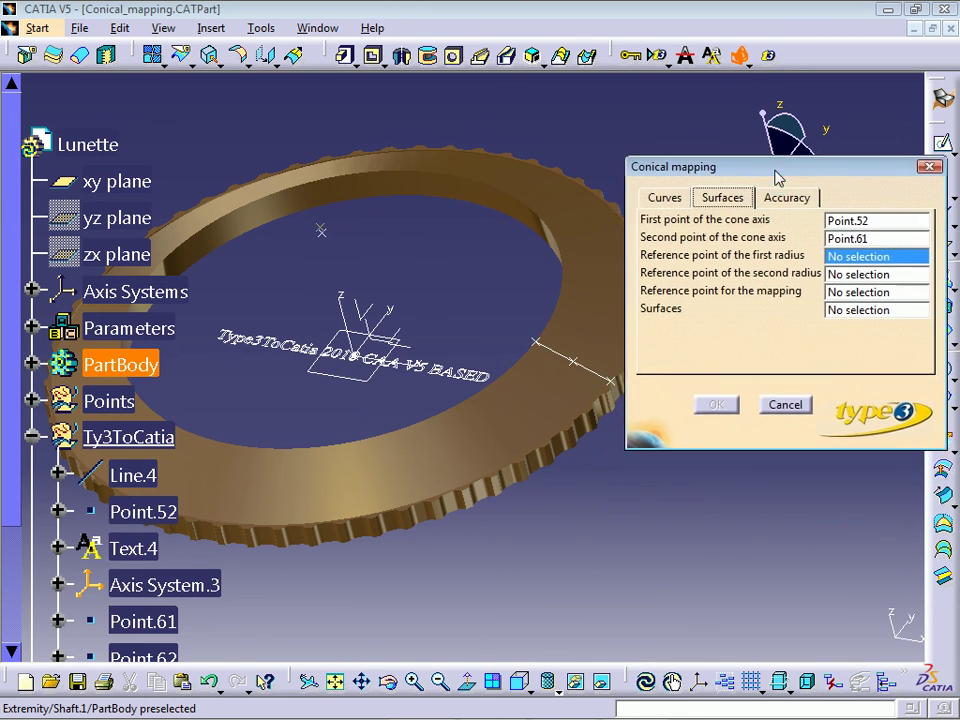
pyautogui.click(612, 383)
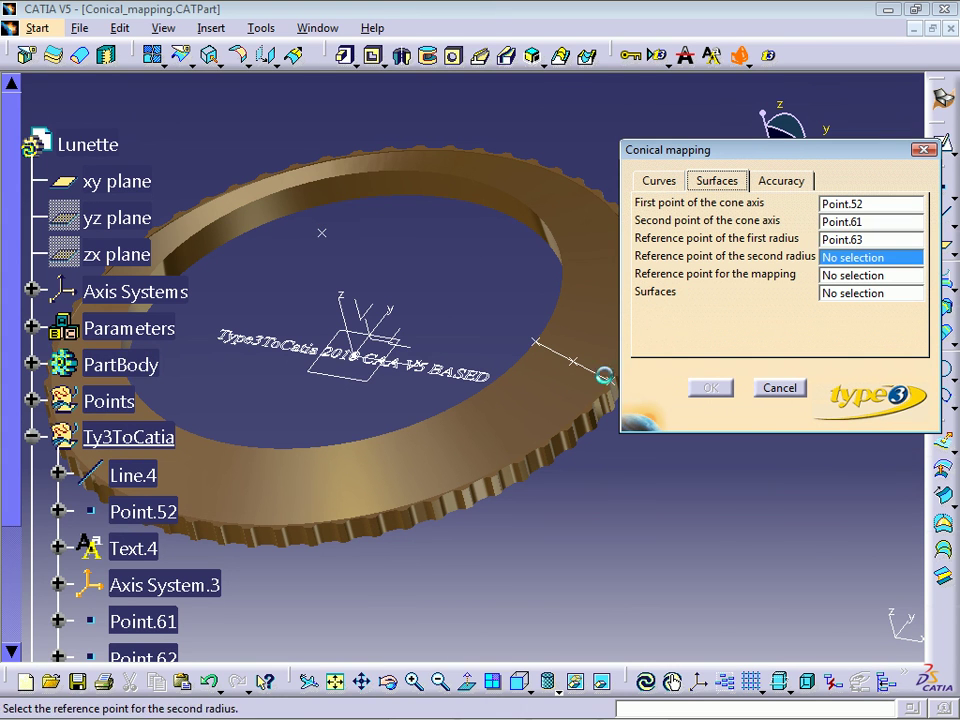
pyautogui.click(541, 341)
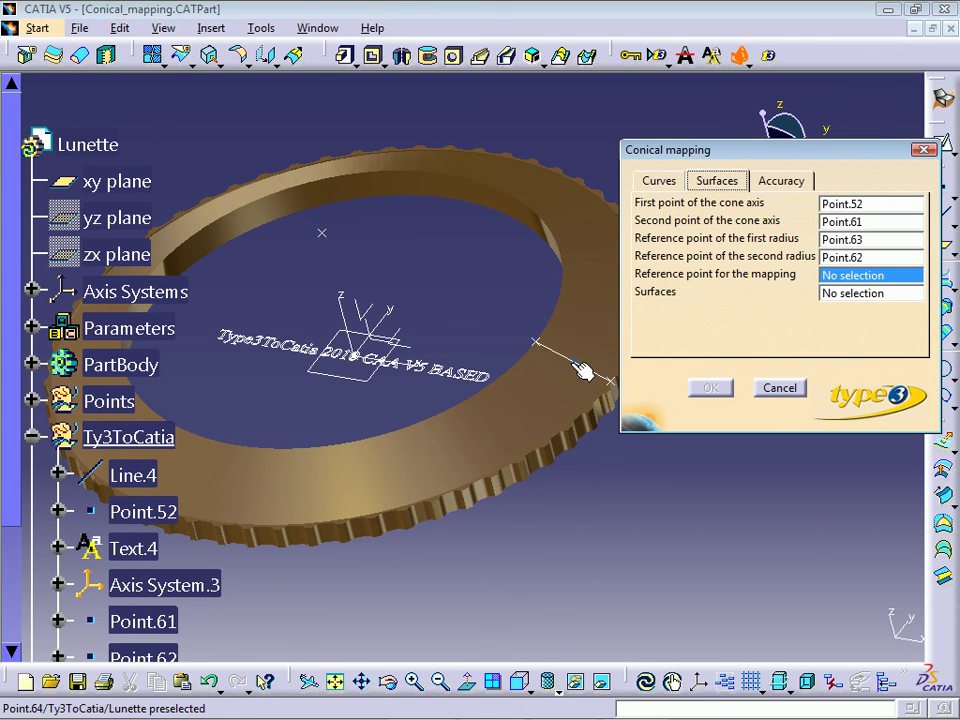
pyautogui.click(570, 361)
pyautogui.click(550, 398)
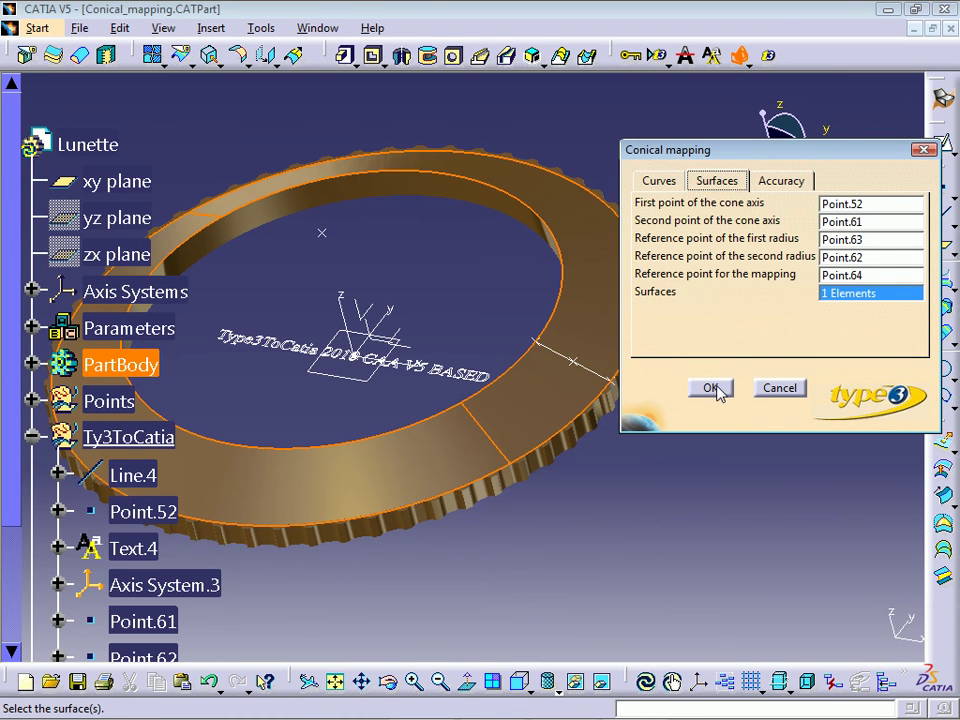
pyautogui.click(797, 180)
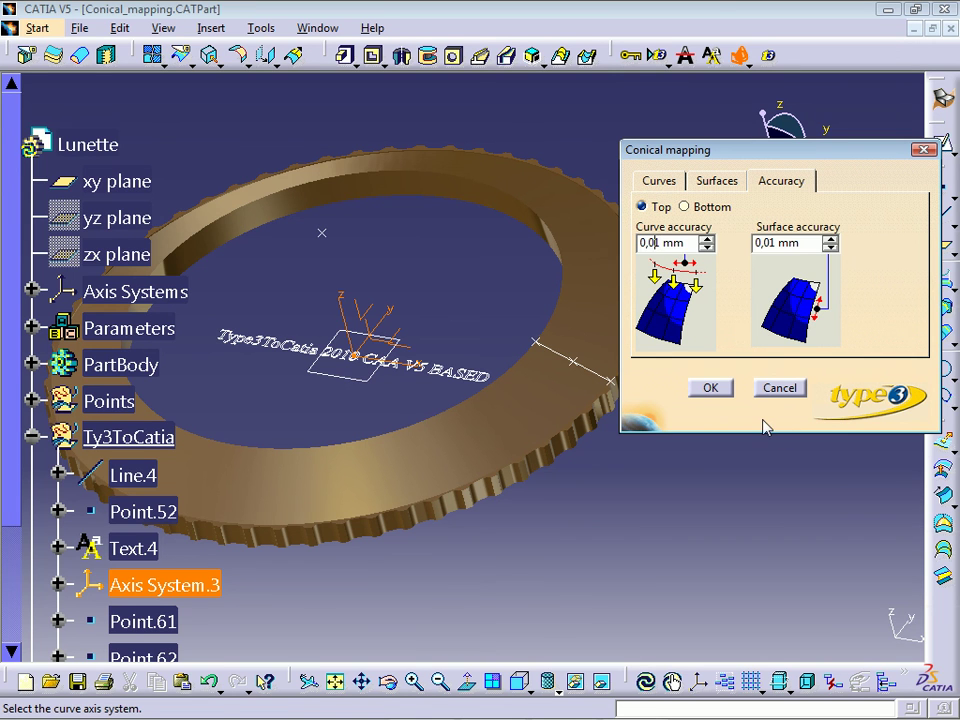
pyautogui.press('BackSpace')
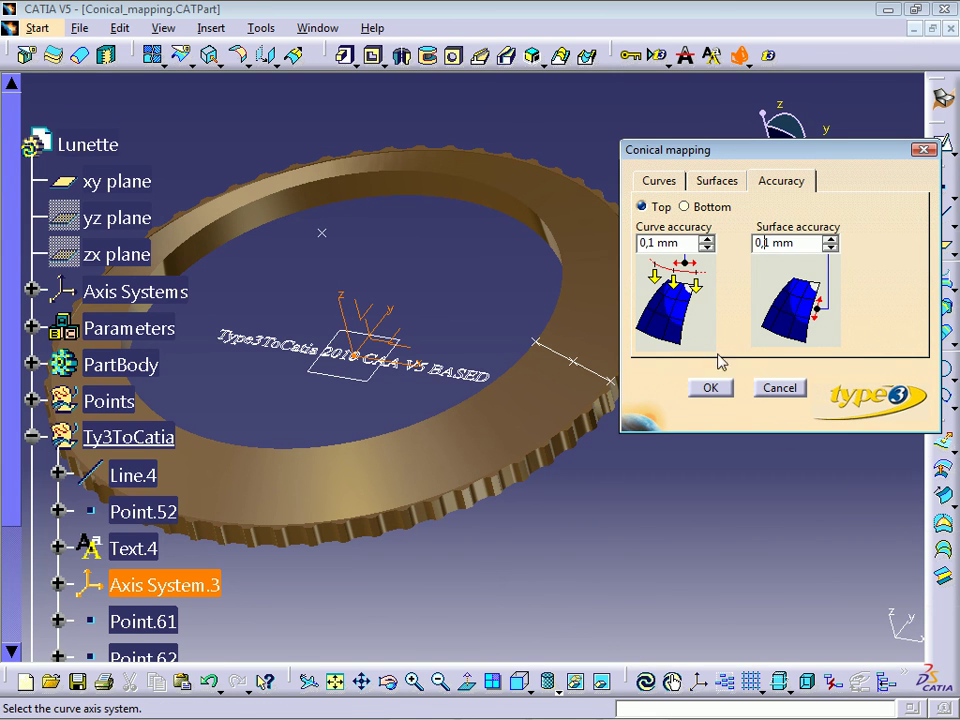
# - Run the conical mapping, save the top-down 'View Cone' view, and inspect the wrapped lettering
pyautogui.click(710, 390)
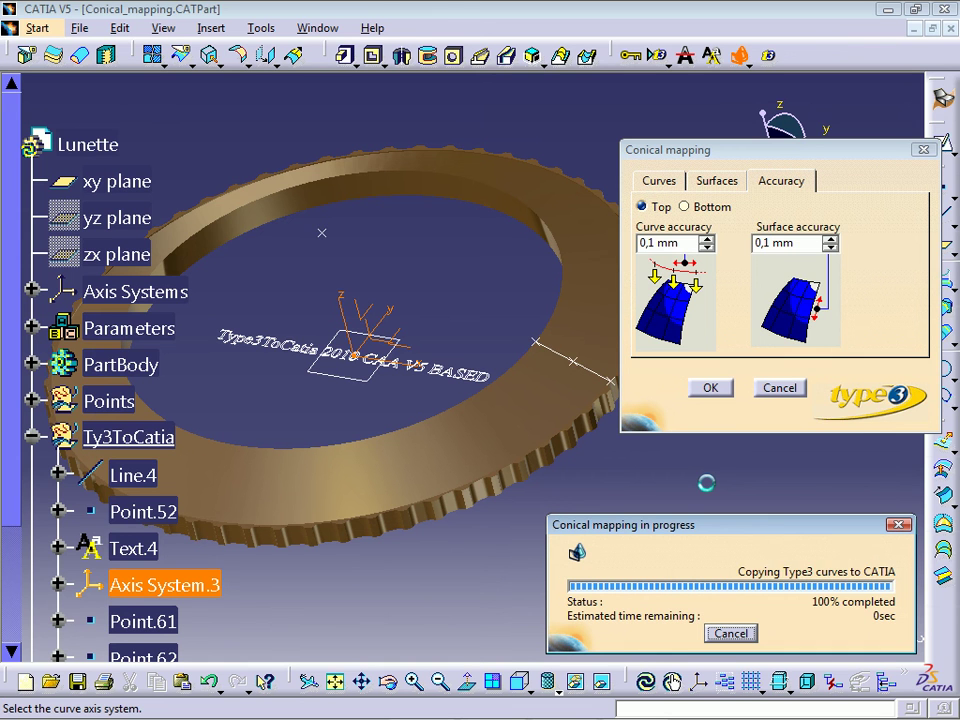
pyautogui.moveTo(711, 448); pyautogui.dragTo(392, 510, button='middle')
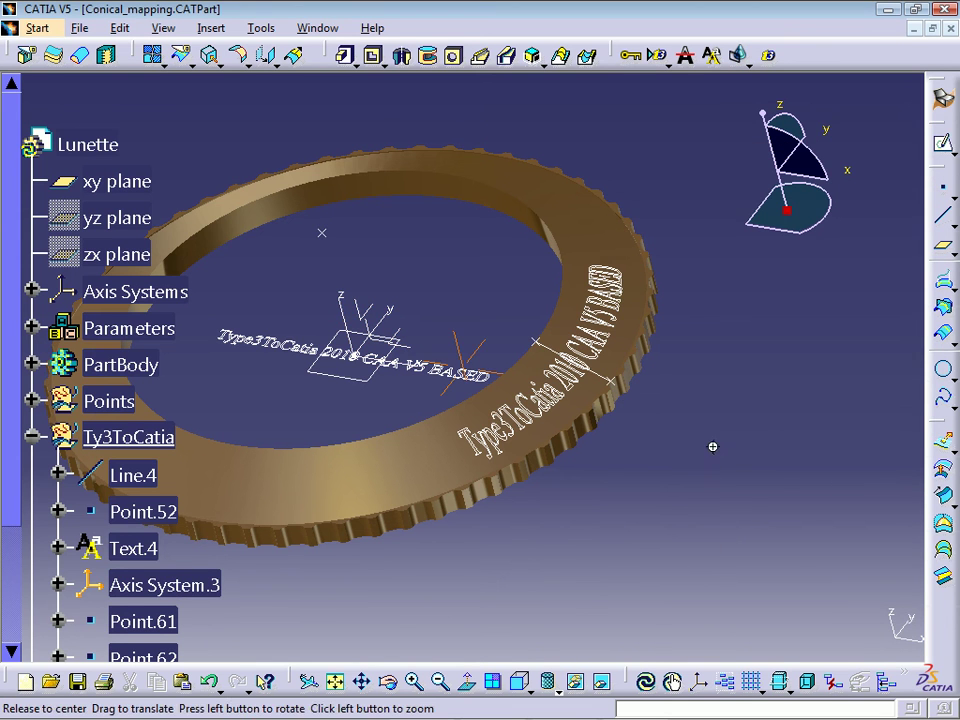
pyautogui.click(553, 690)
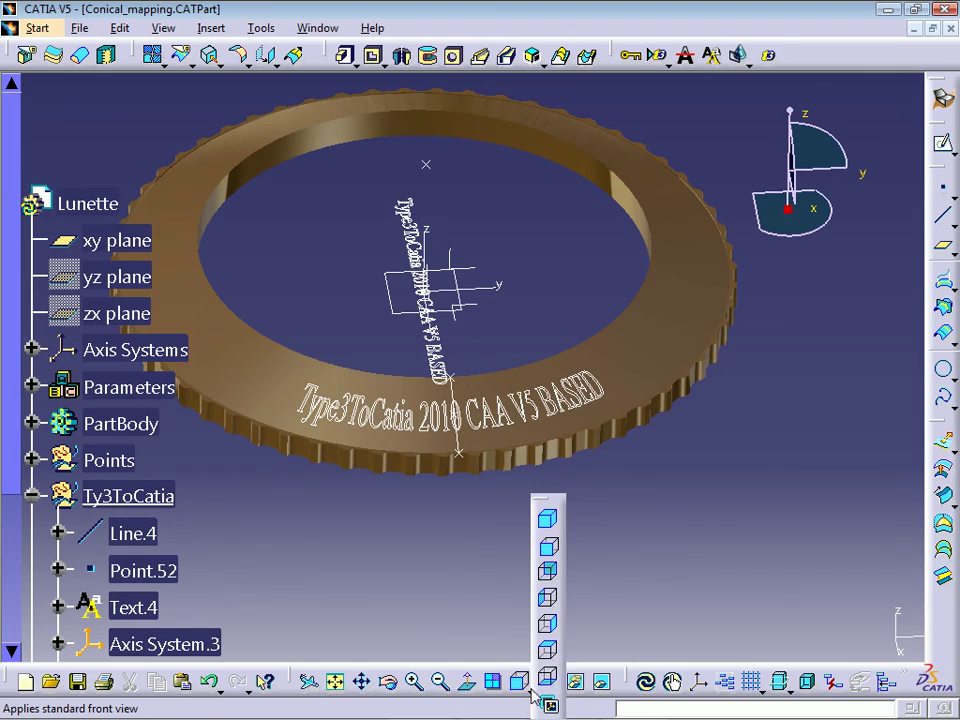
pyautogui.click(547, 703)
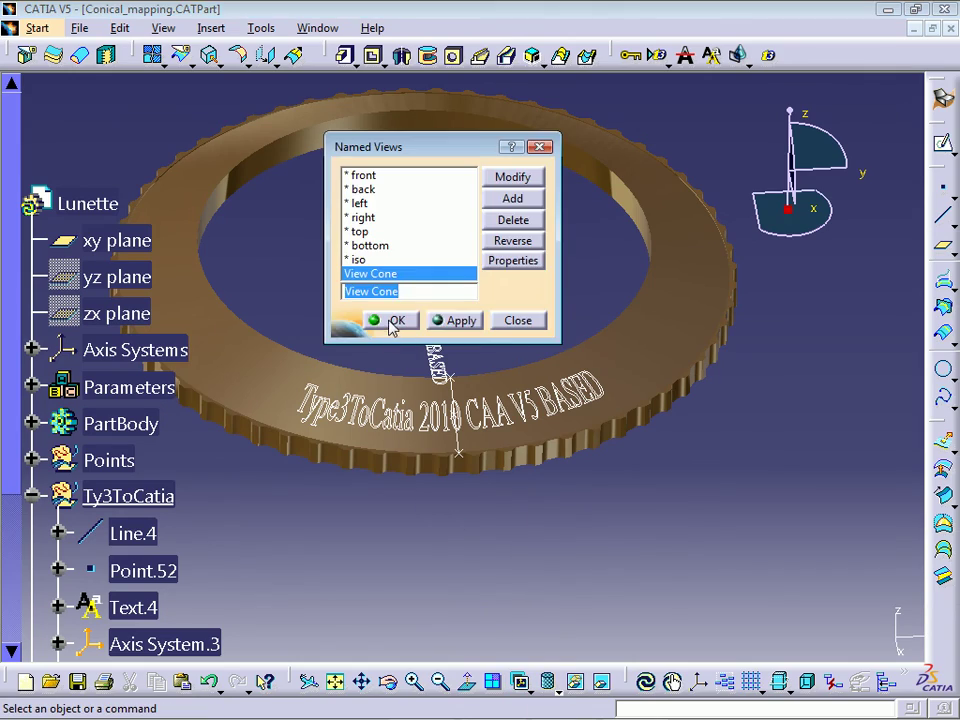
pyautogui.click(390, 322)
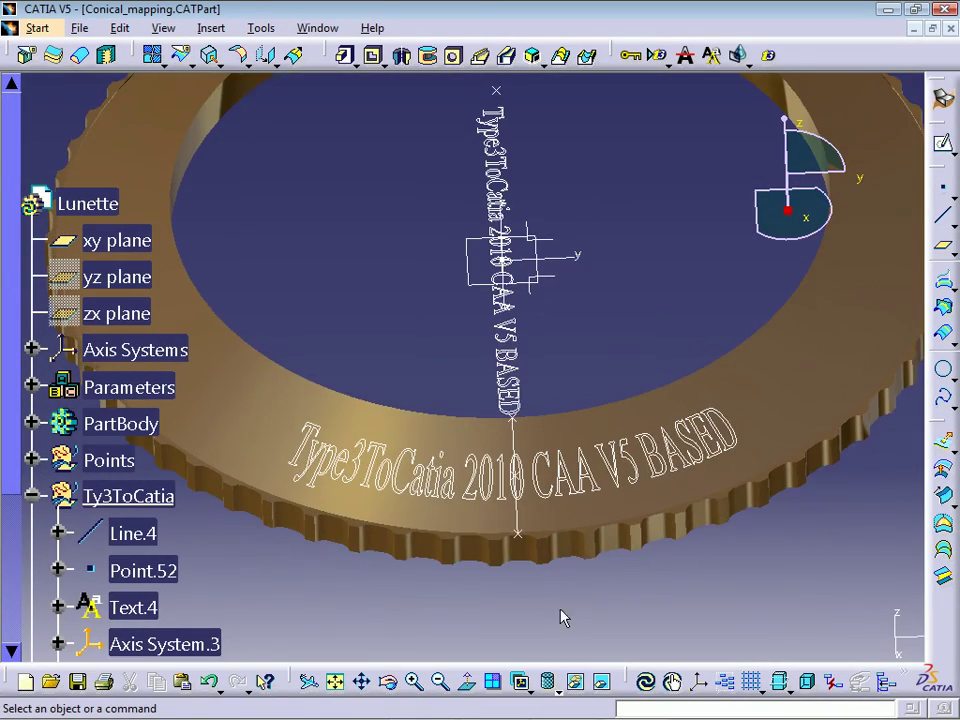
pyautogui.moveTo(560, 617)
pyautogui.mouseDown(button='middle')
pyautogui.moveTo(519, 556)
pyautogui.moveTo(514, 523)
pyautogui.moveTo(523, 566)
pyautogui.mouseUp(button='middle')
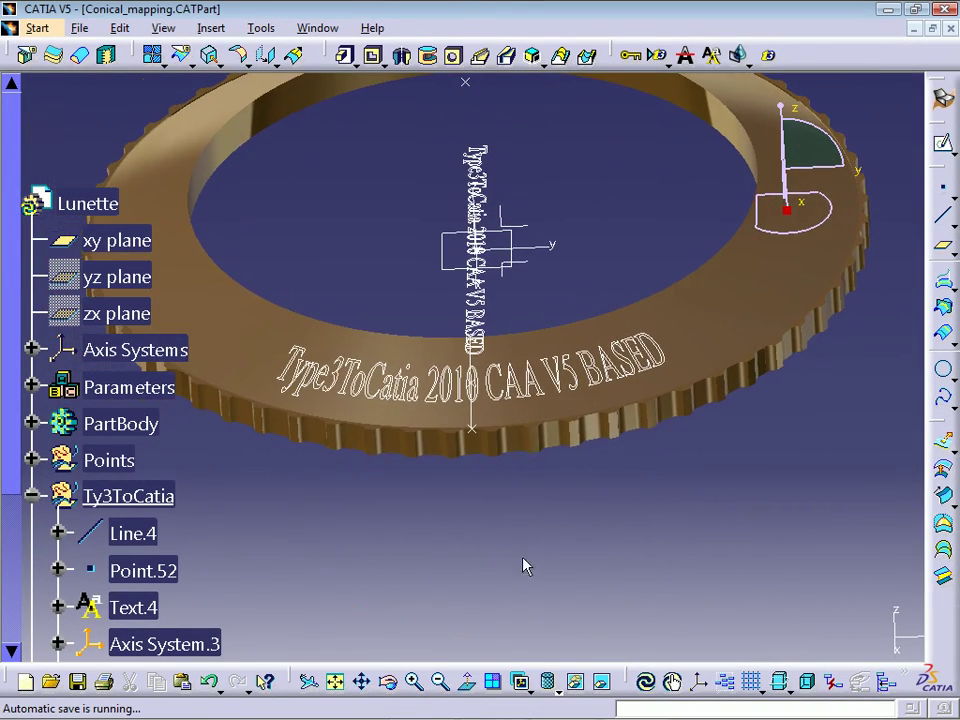
pyautogui.click(32, 495)
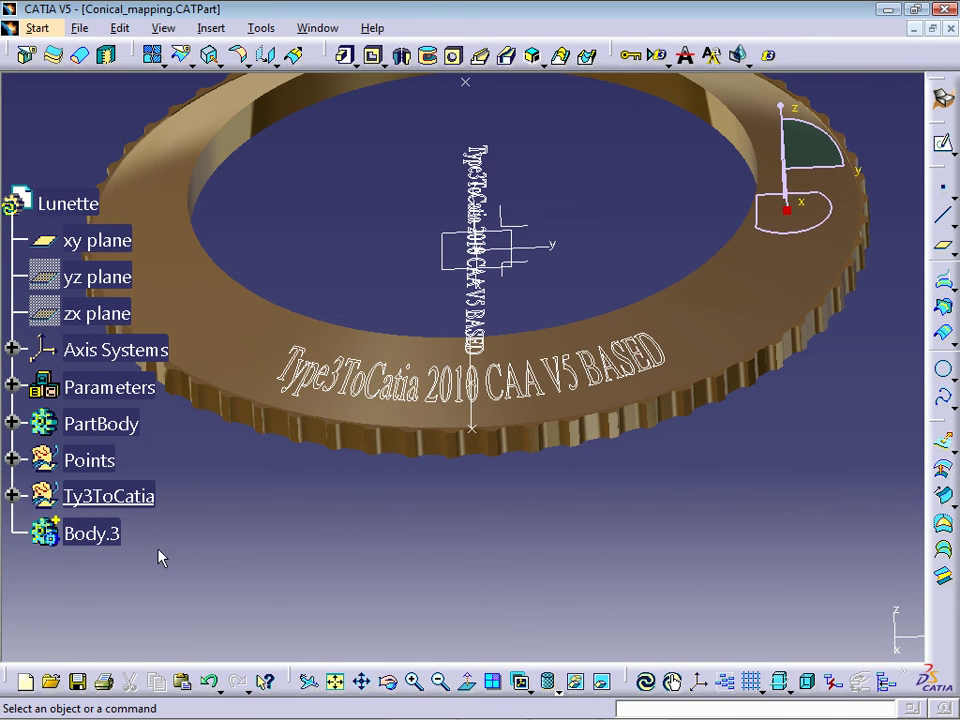
# - In Body.3, split the ring's conical face with Conical mapping.4, keeping all 27 letter pieces
pyautogui.rightClick(95, 538)
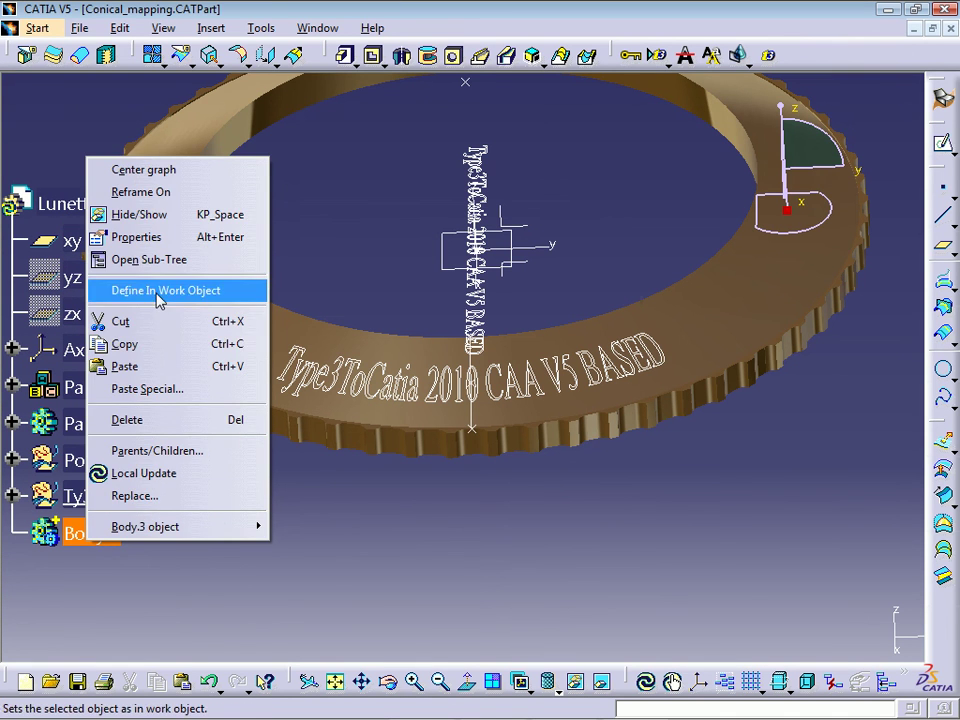
pyautogui.click(157, 293)
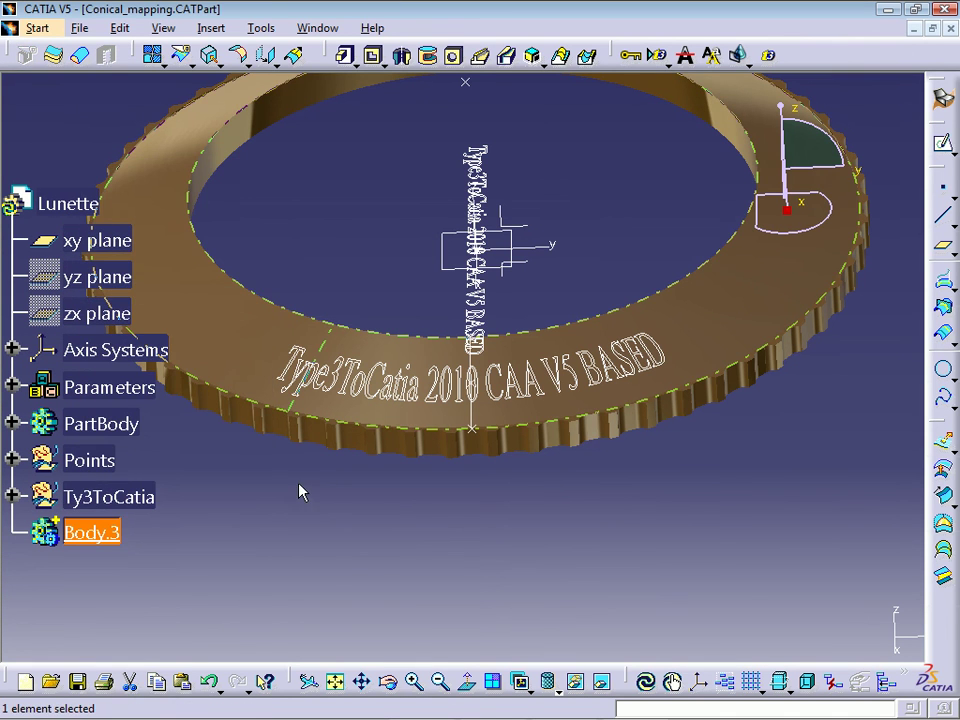
pyautogui.click(261, 337)
pyautogui.click(181, 55)
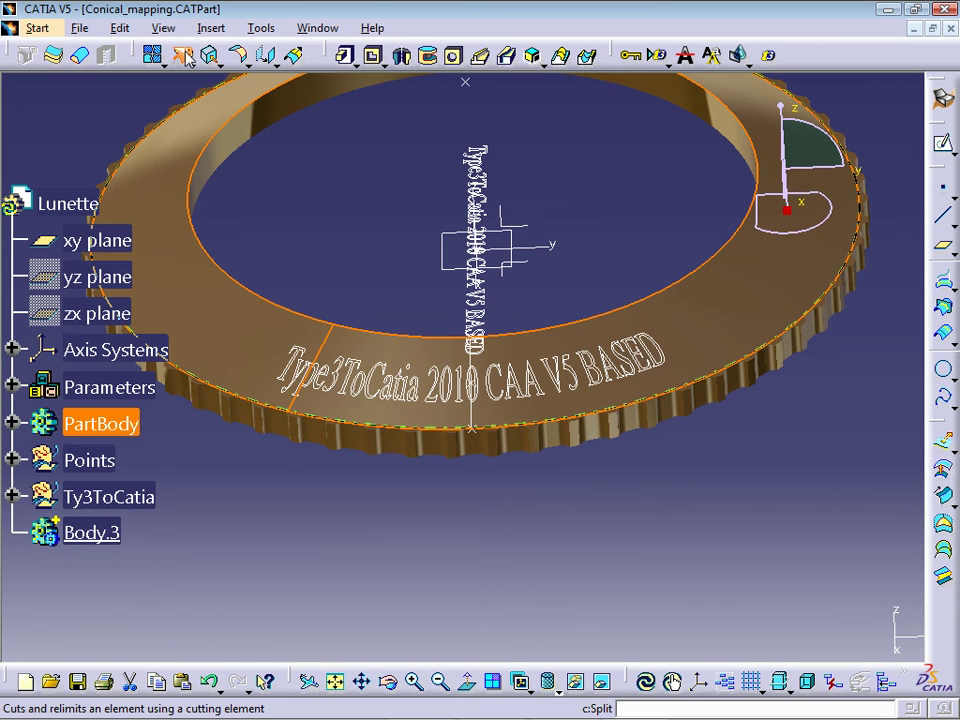
pyautogui.click(183, 56)
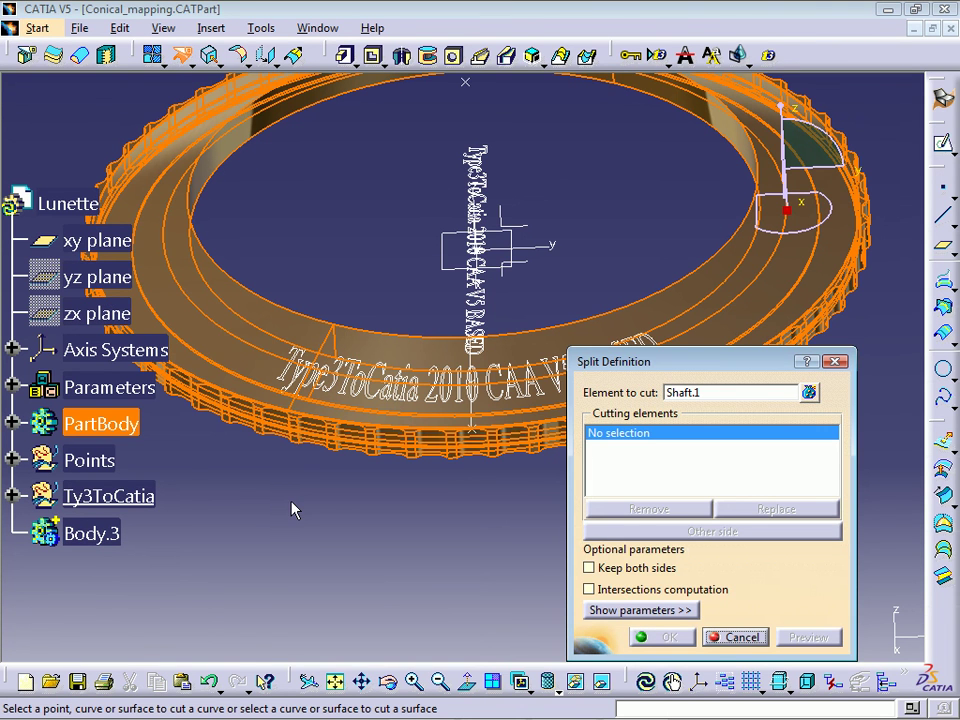
pyautogui.click(12, 496)
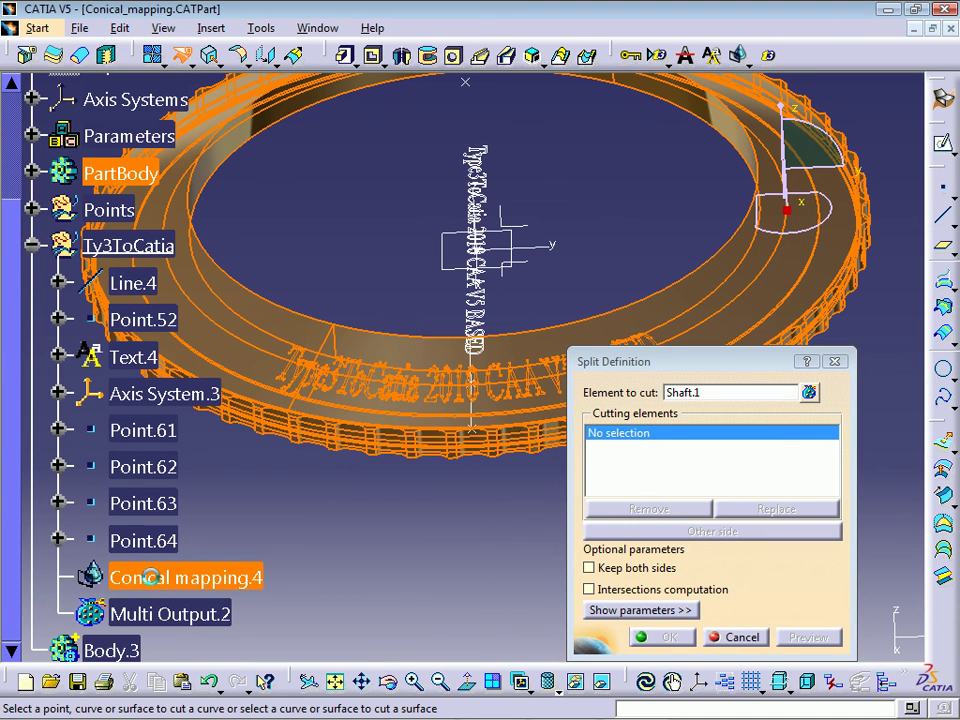
pyautogui.click(163, 595)
pyautogui.click(664, 641)
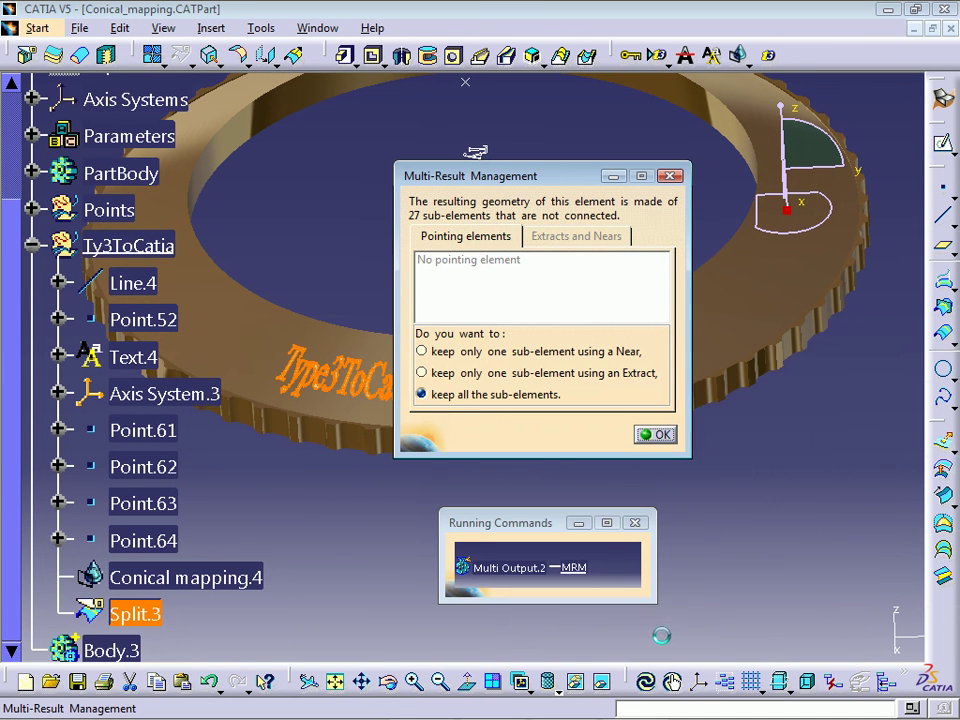
pyautogui.click(658, 435)
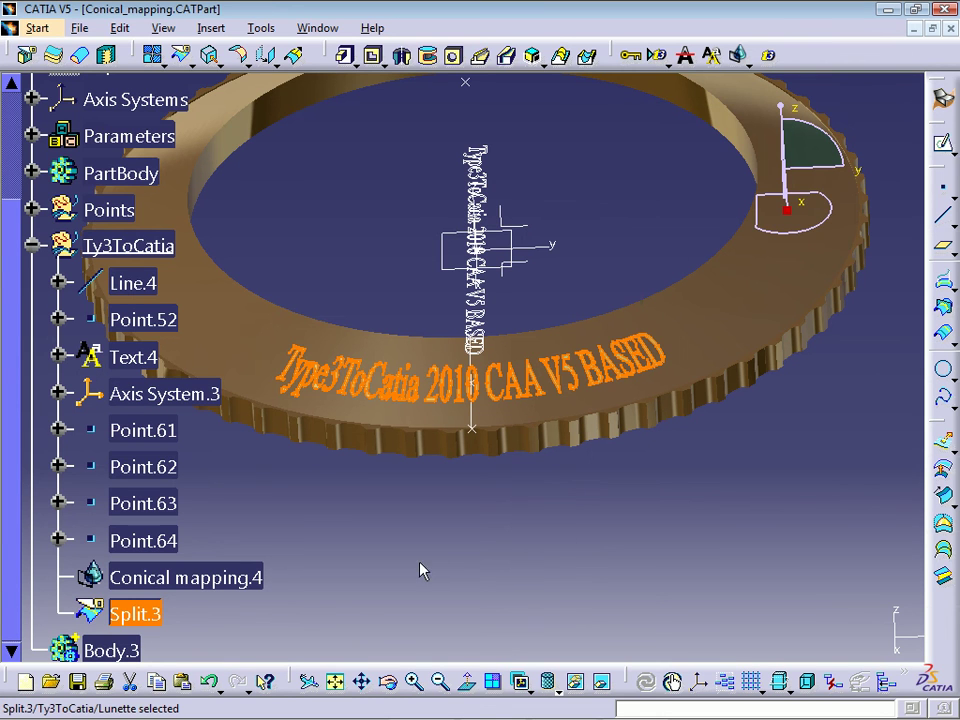
pyautogui.keyDown('shift'); pyautogui.click(72, 283); pyautogui.keyUp('shift')
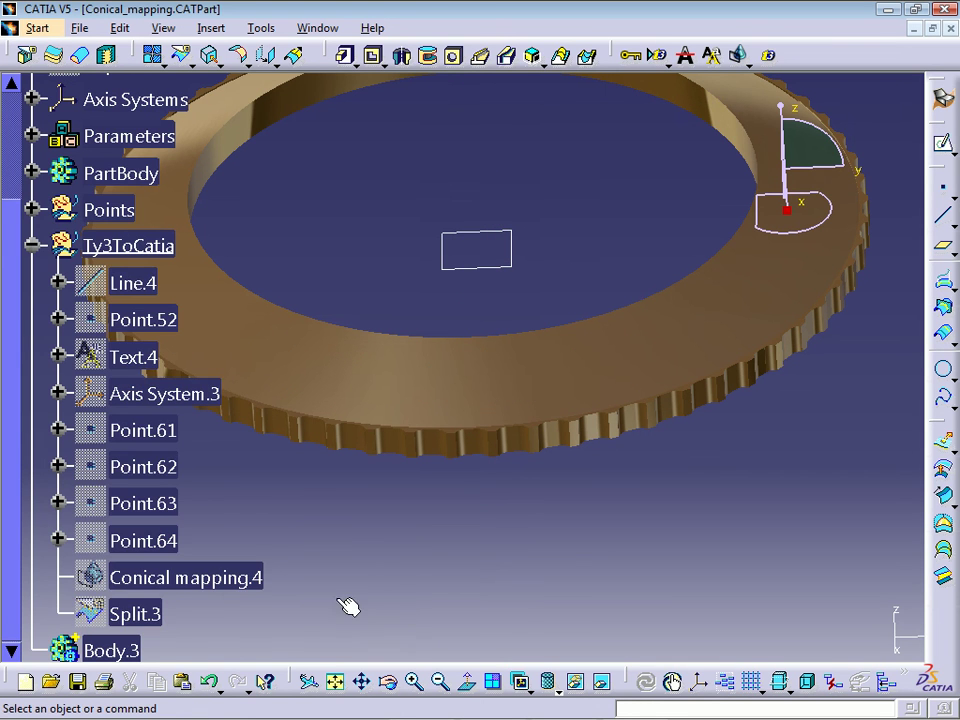
# - Hide the text geometry and thicken Split.3 0,15 mm each way into ThickSurface.5 in Body.3
pyautogui.click(140, 612)
pyautogui.rightClick(112, 598)
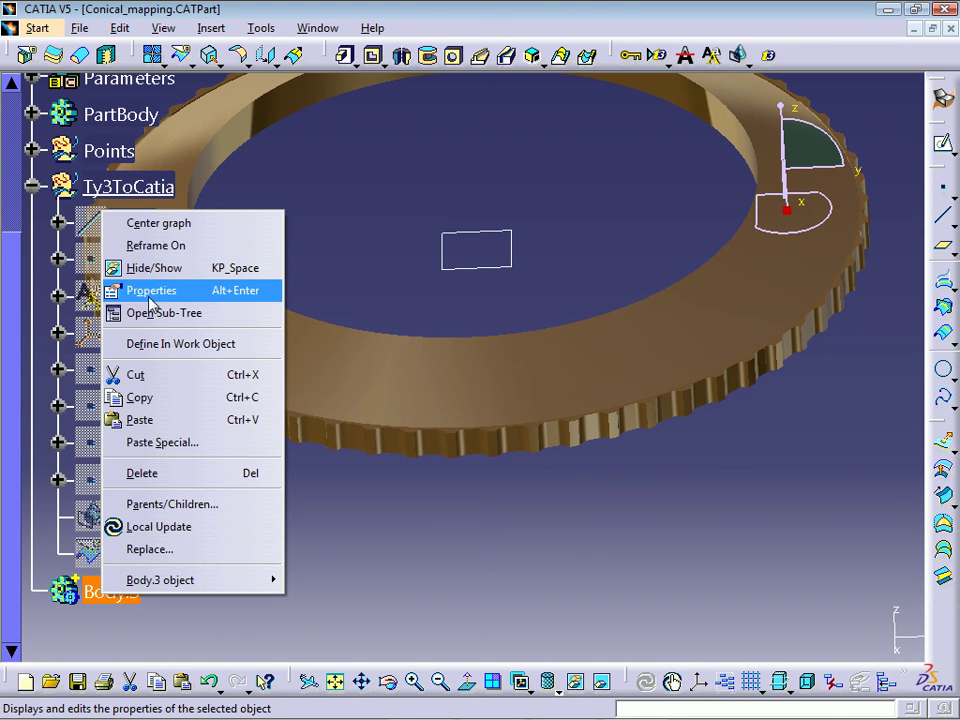
pyautogui.click(156, 343)
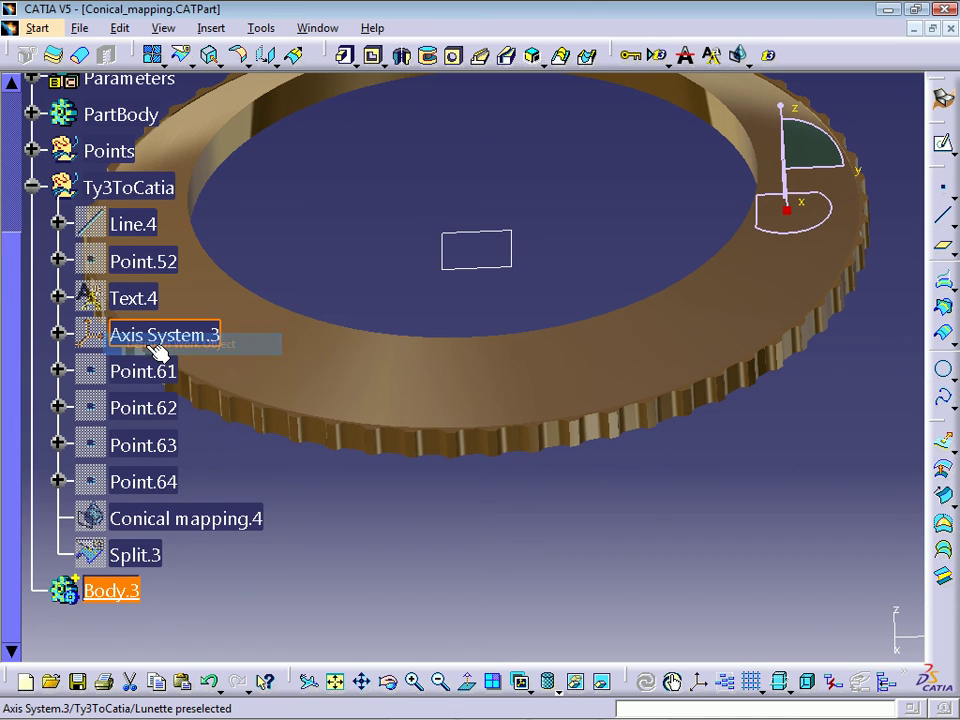
pyautogui.click(155, 555)
pyautogui.click(58, 60)
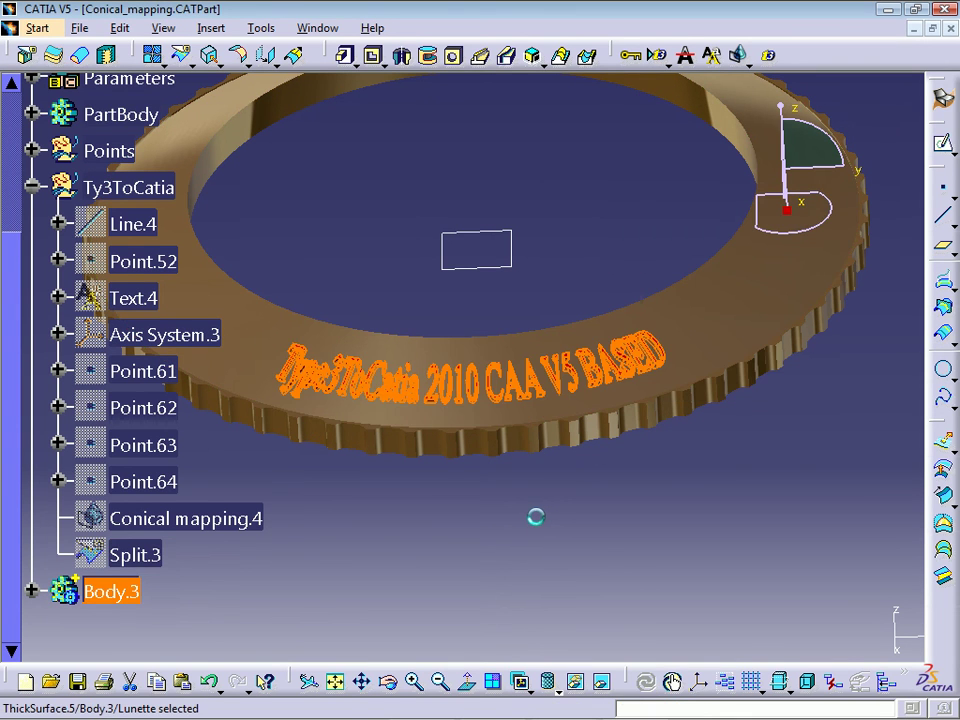
pyautogui.click(535, 517)
pyautogui.moveTo(563, 502)
pyautogui.mouseDown(button='middle')
pyautogui.moveTo(489, 390)
pyautogui.moveTo(489, 297)
pyautogui.mouseUp(button='middle')
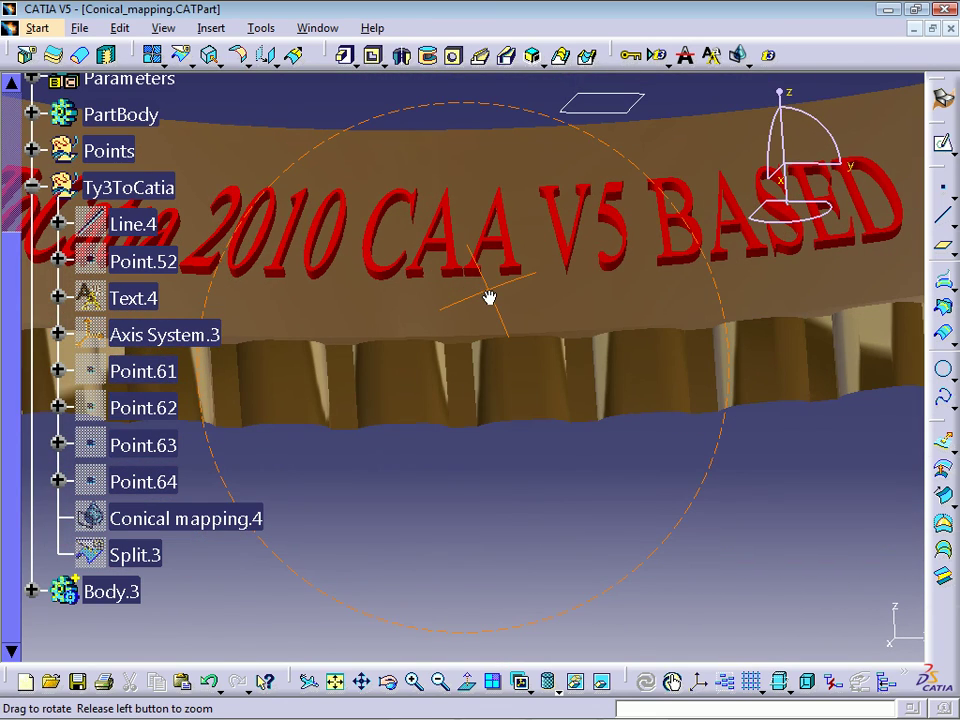
# - Change Text.4's Font Type parameter to Bell MT Gras
pyautogui.click(58, 297)
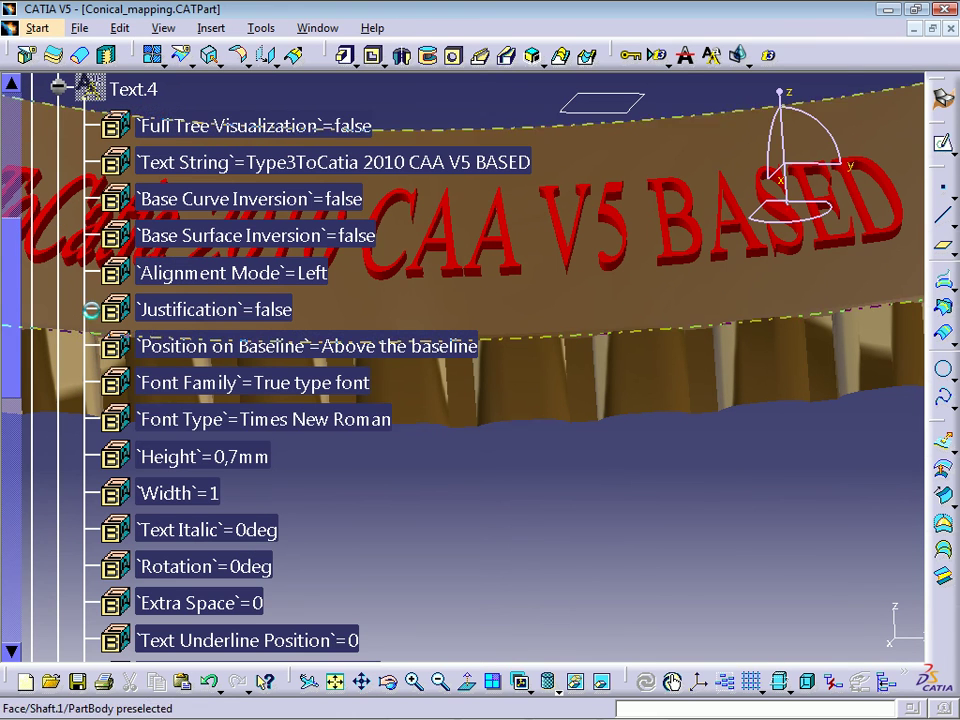
pyautogui.doubleClick(326, 428)
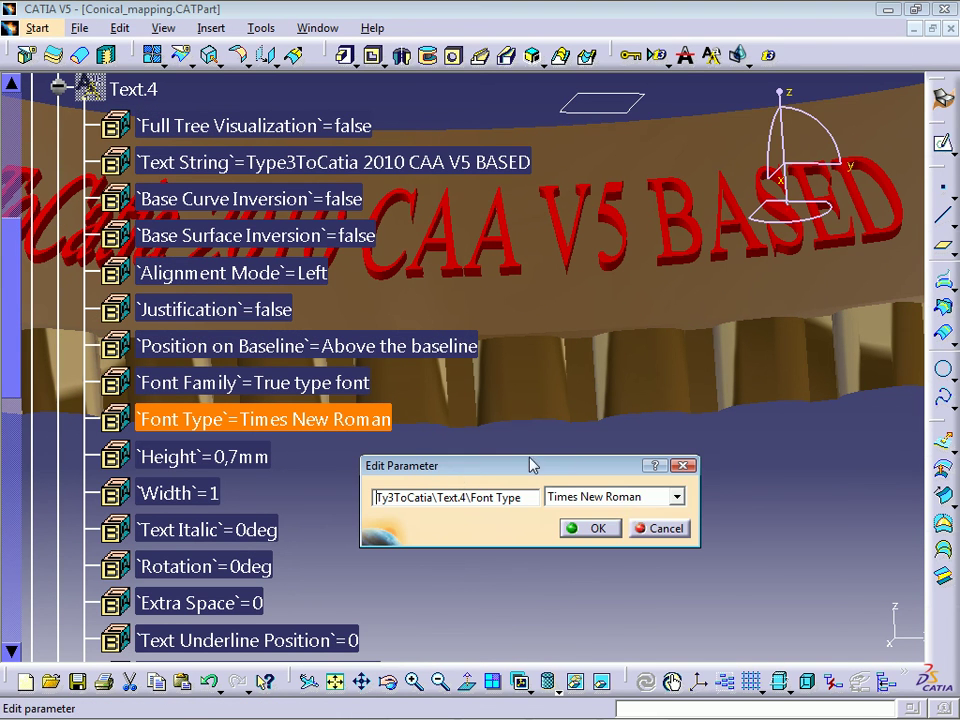
pyautogui.click(619, 499)
pyautogui.press('b')
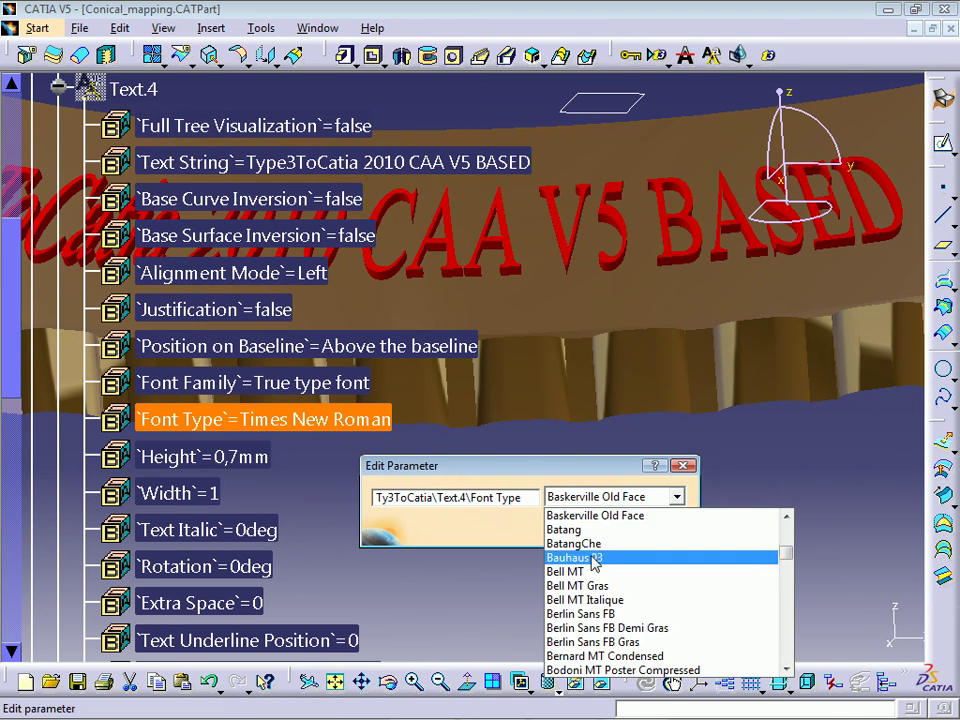
pyautogui.click(585, 585)
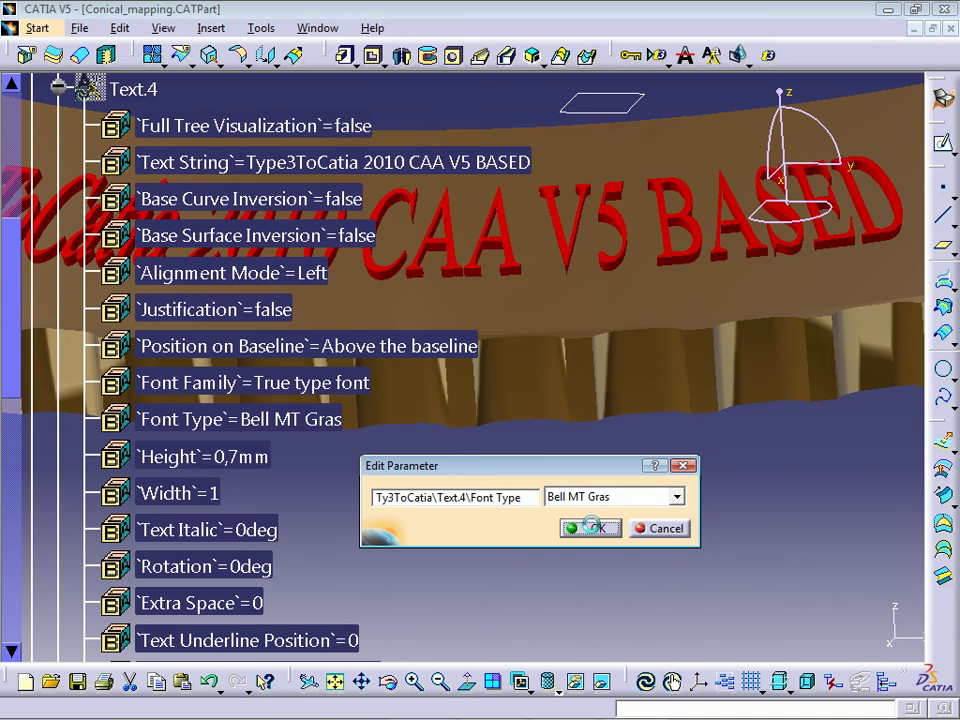
pyautogui.click(598, 528)
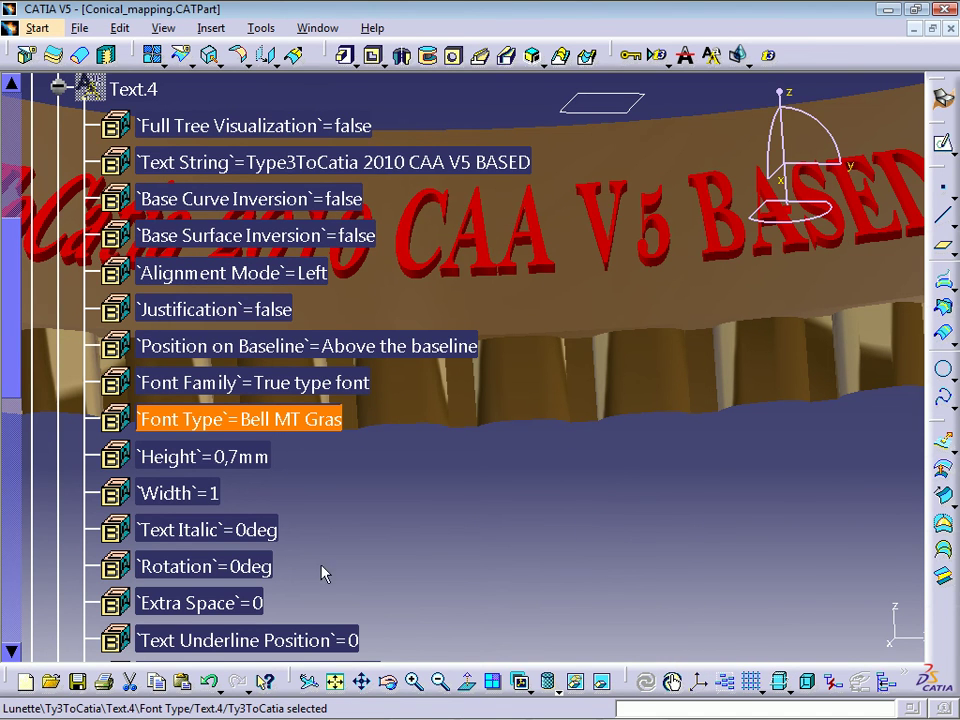
# - Set Text.4's Extra Space to 0,1 and collapse its parameters
pyautogui.doubleClick(212, 603)
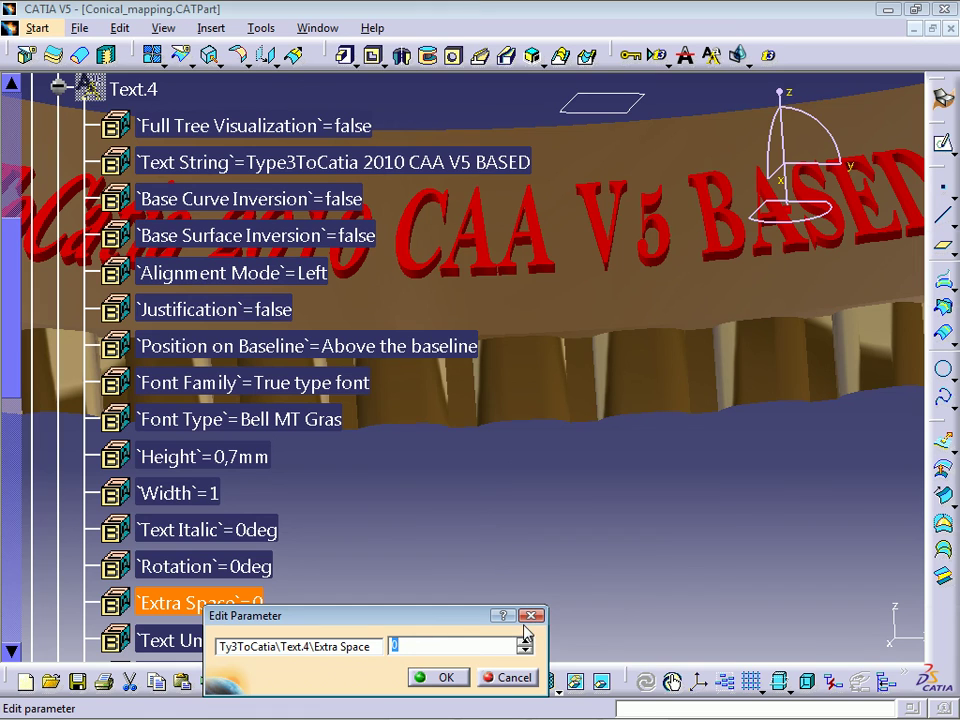
pyautogui.click(430, 679)
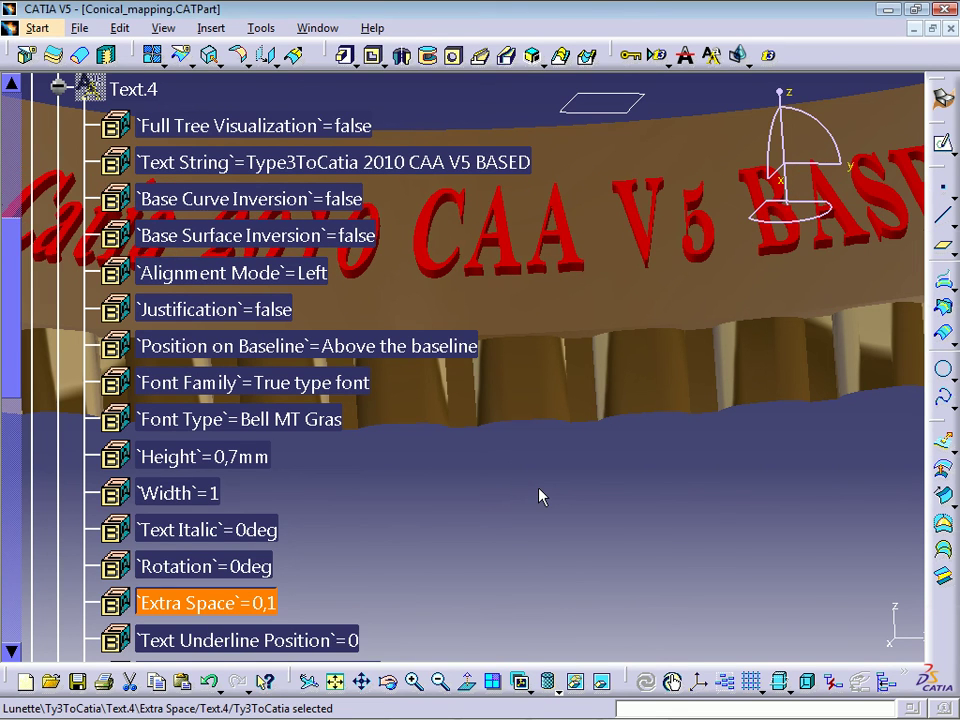
pyautogui.click(57, 90)
pyautogui.scroll(2, 60, 110)
pyautogui.scroll(3, 40, 100)
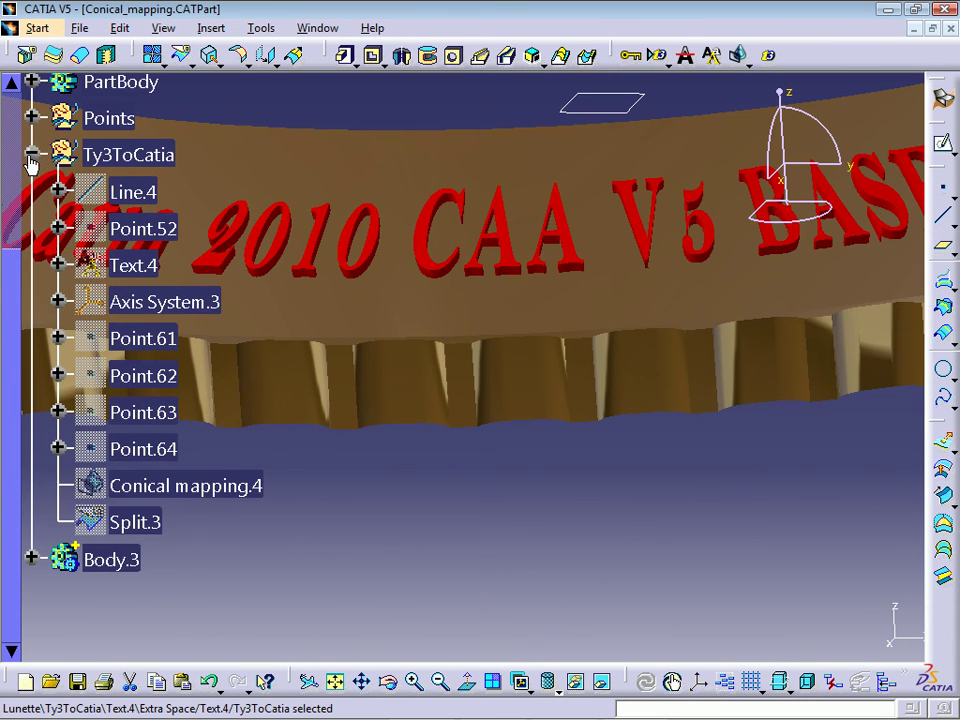
# - Collapse Ty3ToCatia, show the whole red-lettered ring from above, and list the Named Views, including View Cone
pyautogui.click(31, 155)
pyautogui.moveTo(533, 497)
pyautogui.mouseDown(button='middle')
pyautogui.moveTo(492, 452)
pyautogui.moveTo(551, 499)
pyautogui.mouseUp(button='middle')
pyautogui.click(520, 681)
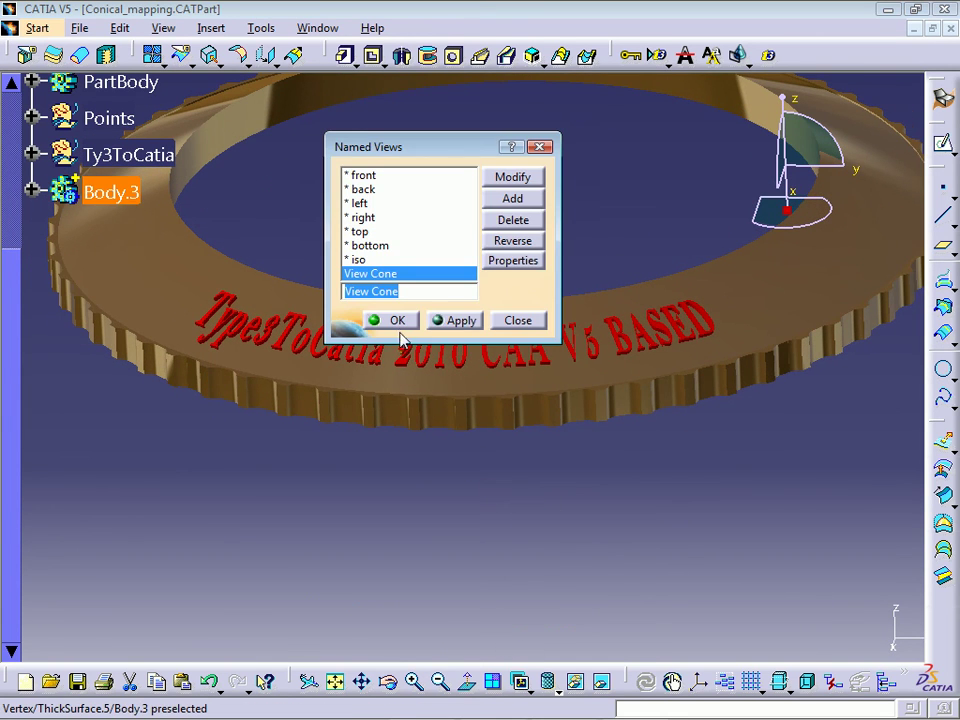